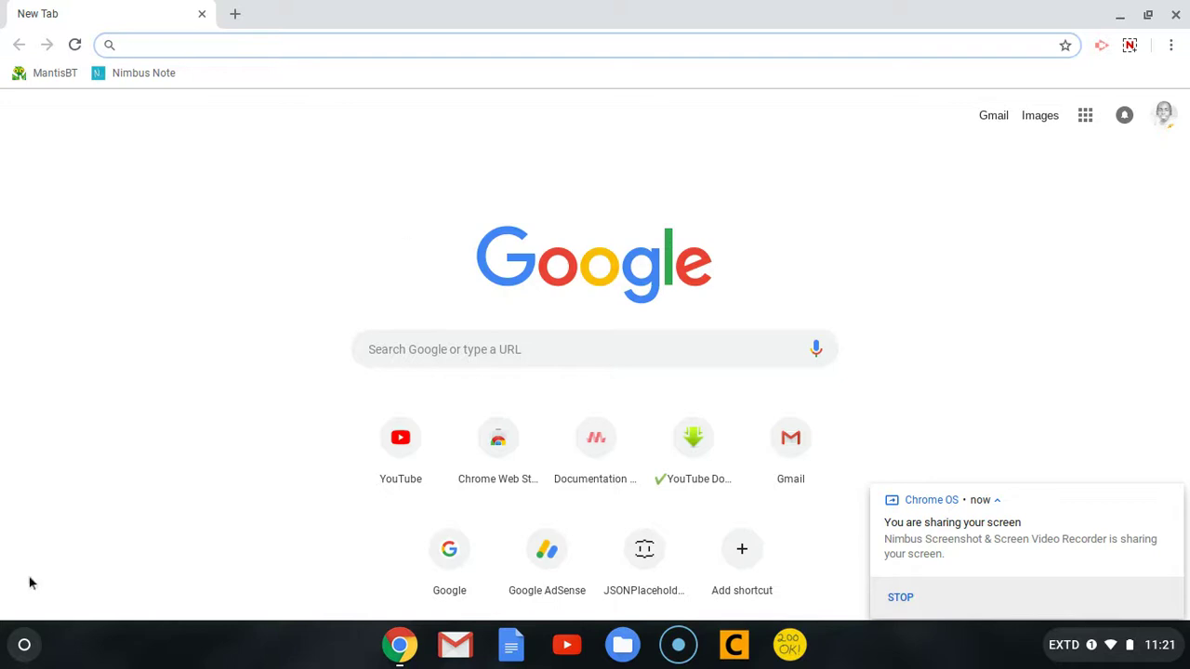
- Launch the Chrome Web Store from the Chrome OS launcher's full app grid
left_click(24, 645)
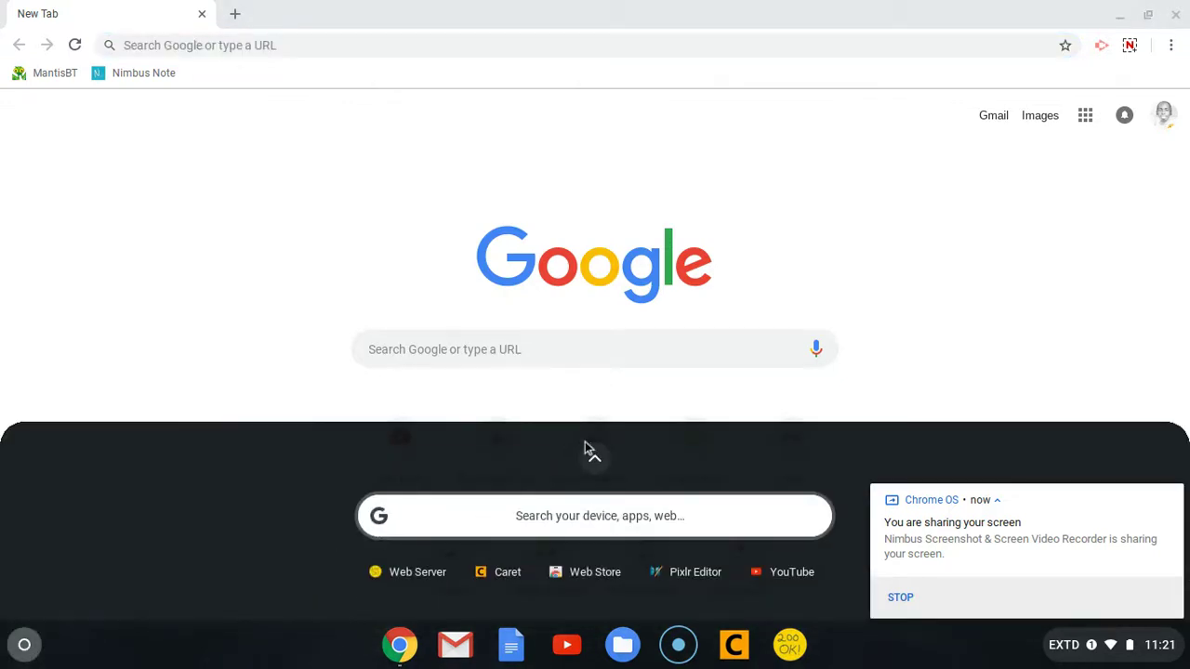
left_click(595, 459)
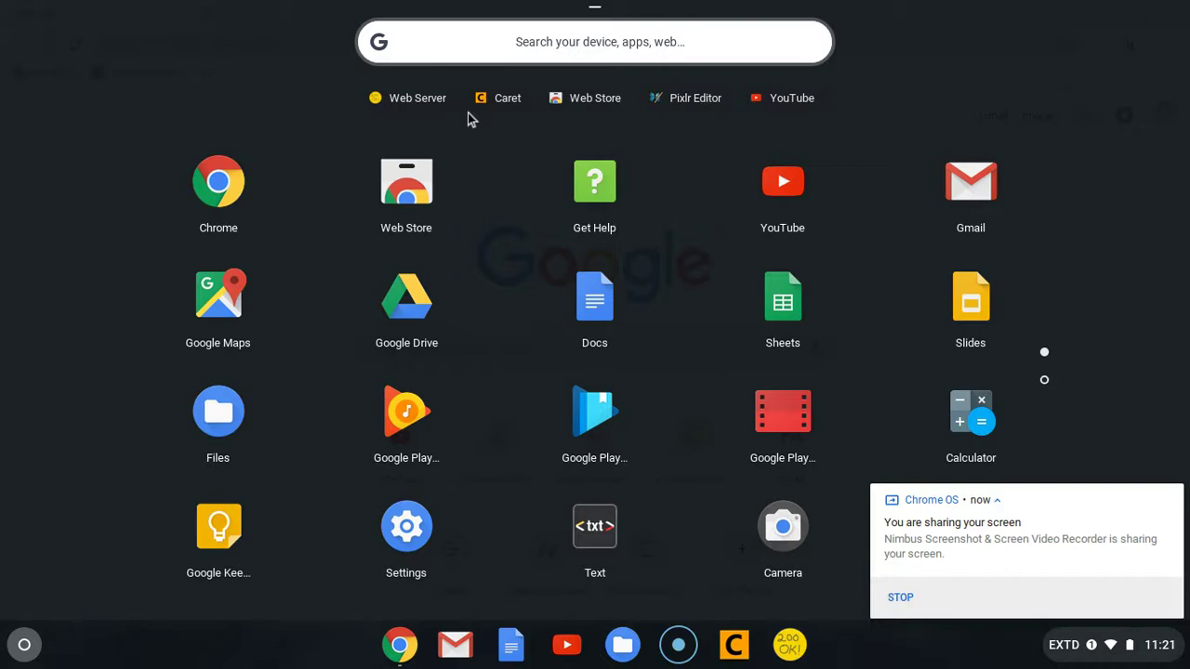
left_click(410, 204)
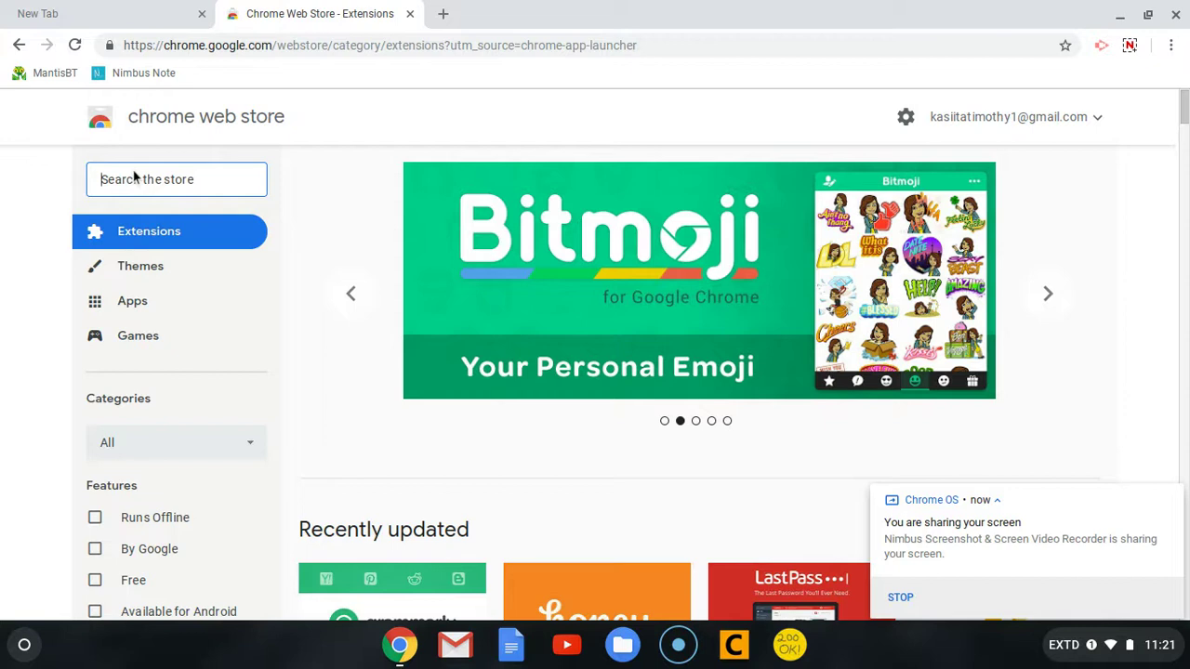
- Search the store for 'caret' and browse the results
type("ca")
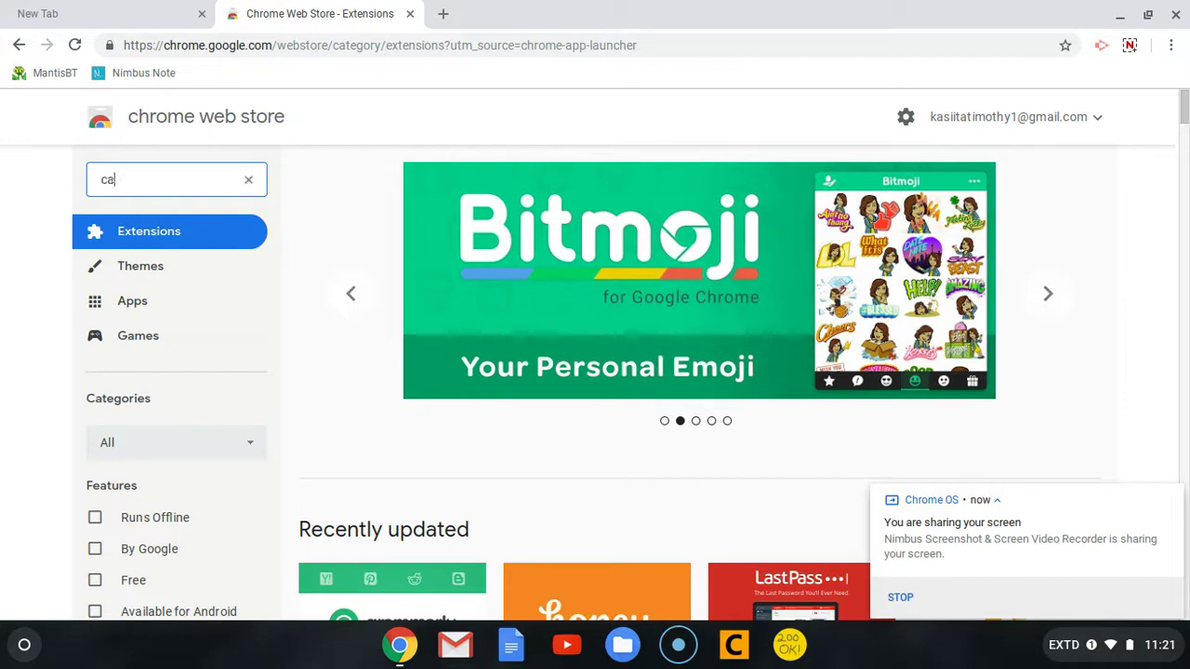
type("ret")
key("Return")
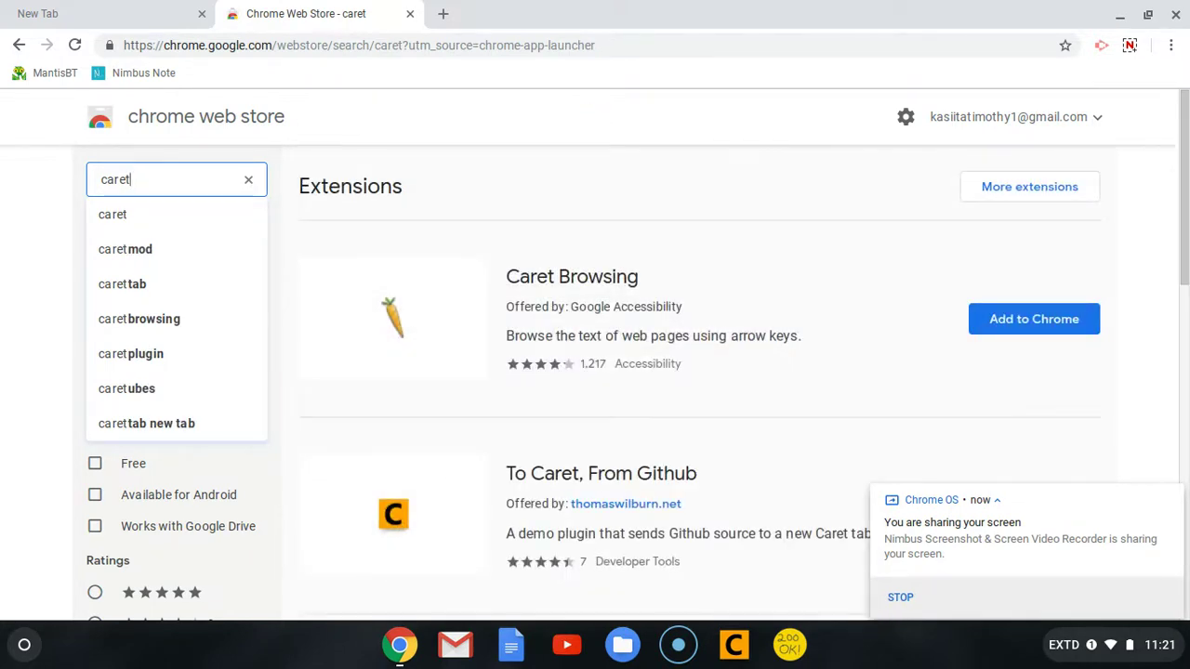
scroll(605, 316, "down", 4)
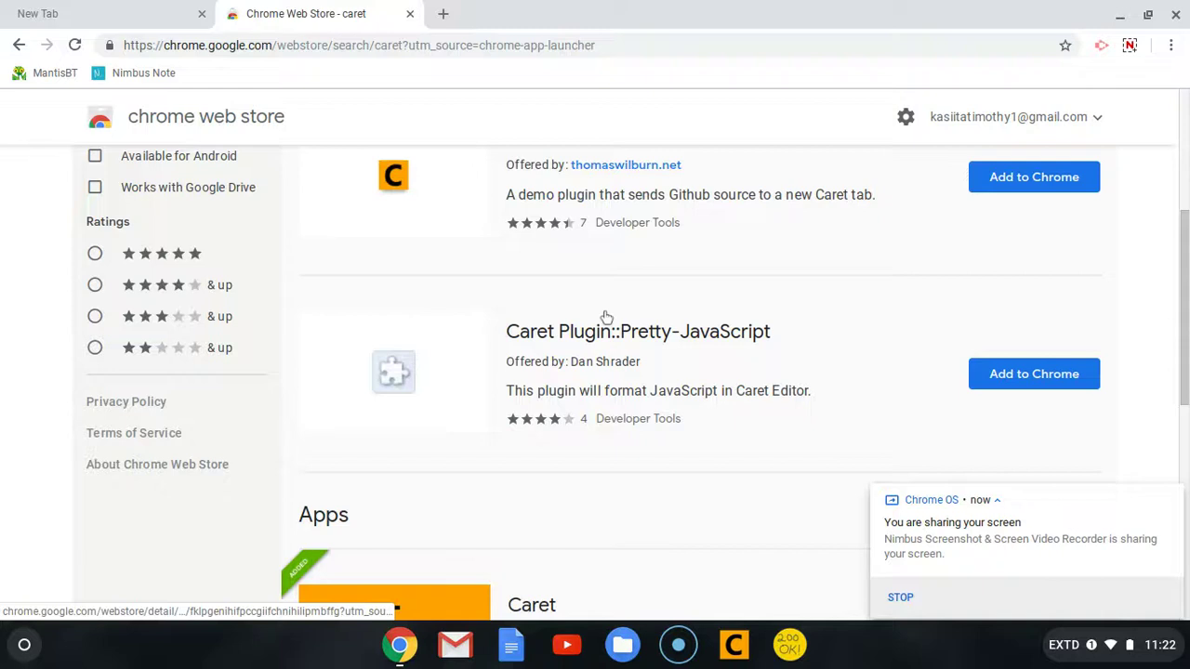
scroll(606, 316, "down", 4)
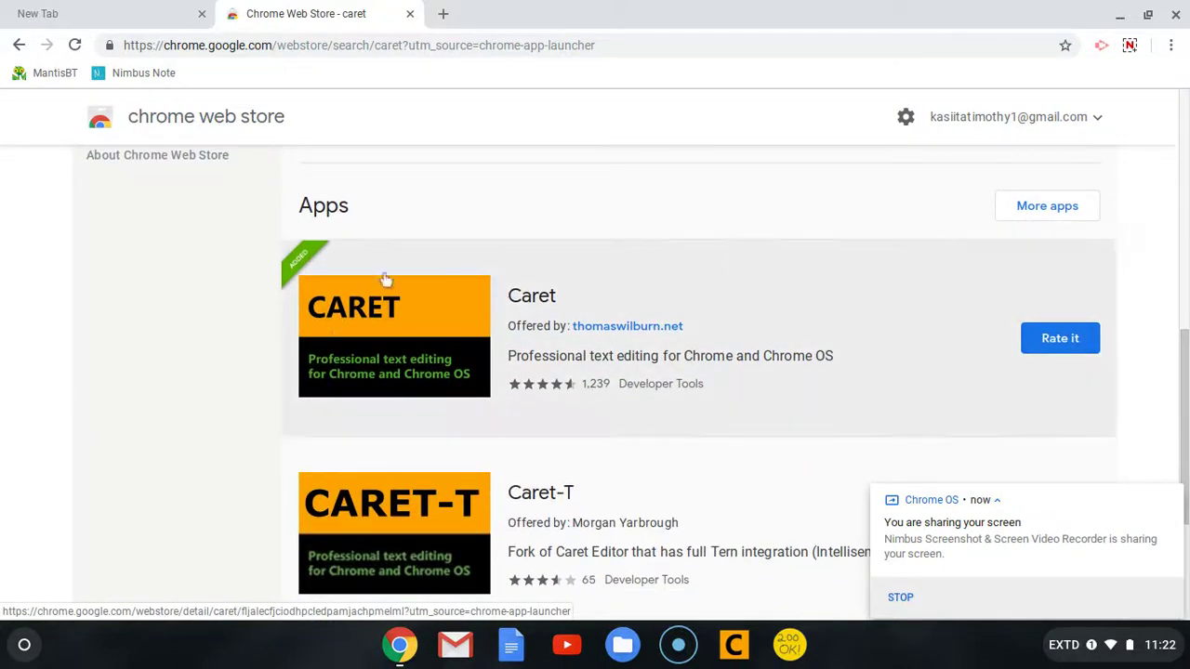
scroll(566, 372, "up", 8)
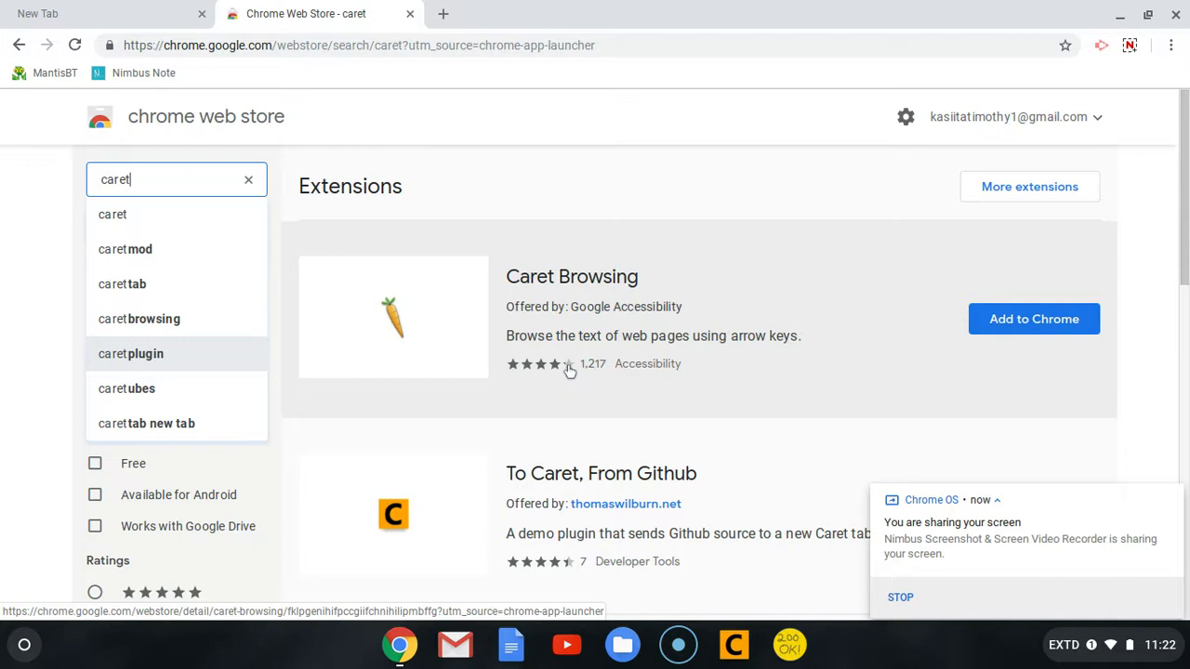
- Rerun the 'caret' search and filter the results to Apps only
left_click(87, 359)
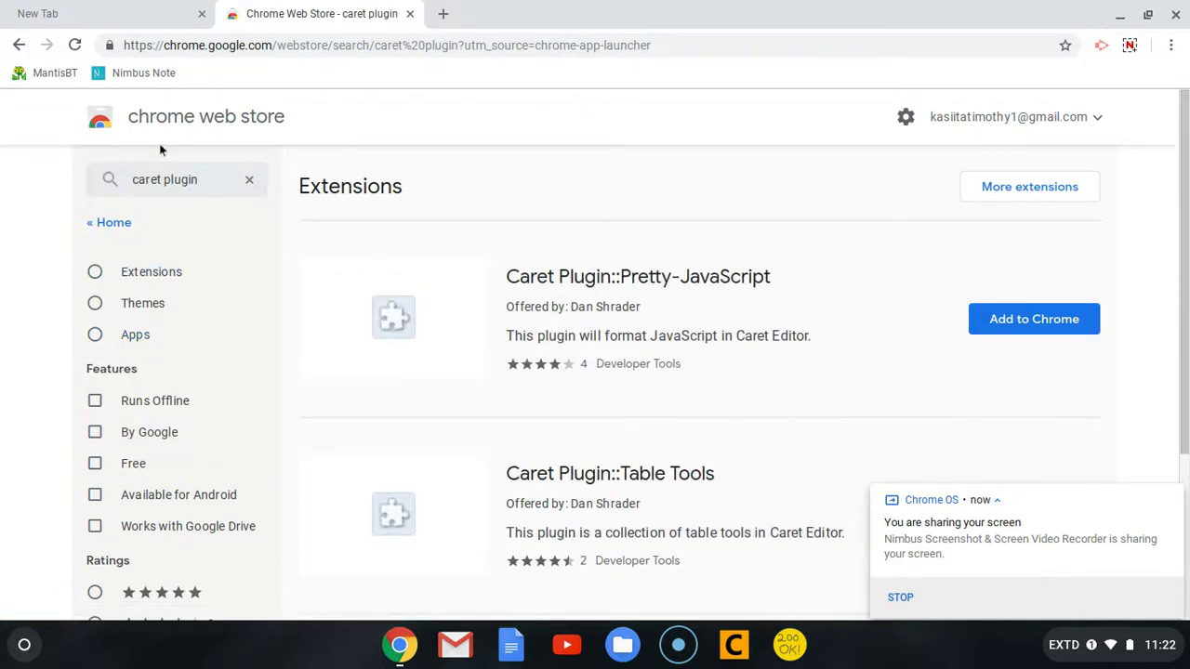
left_click(209, 184)
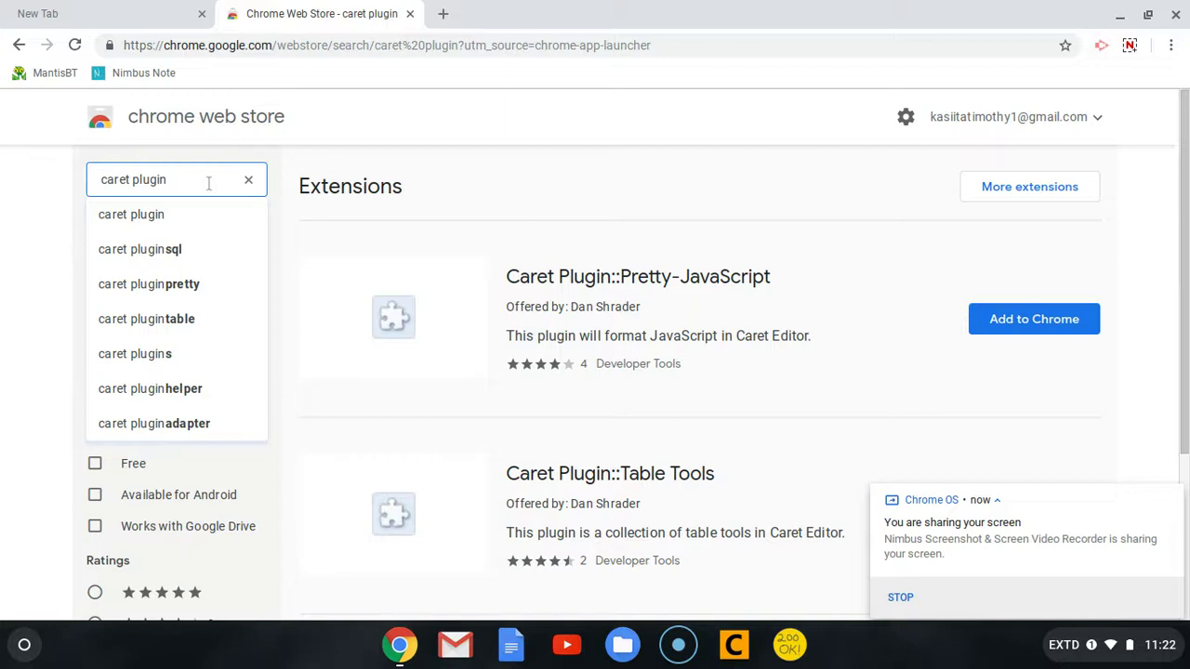
key("BackSpace")
key("BackSpace")
key("BackSpace")
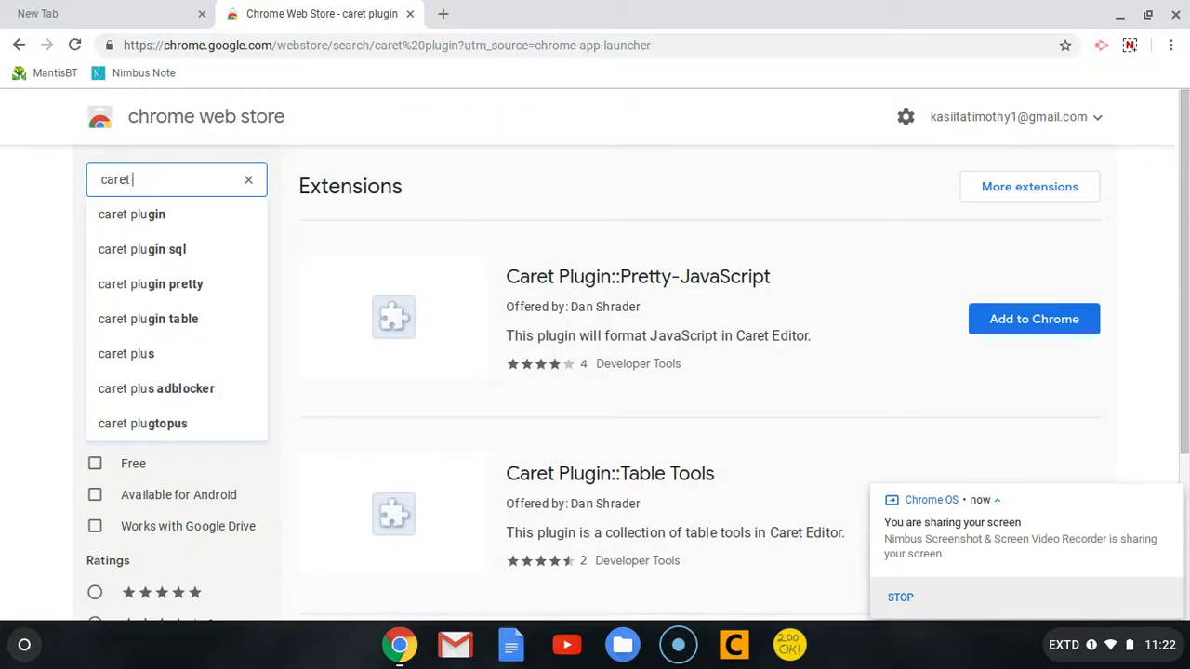
key("Return")
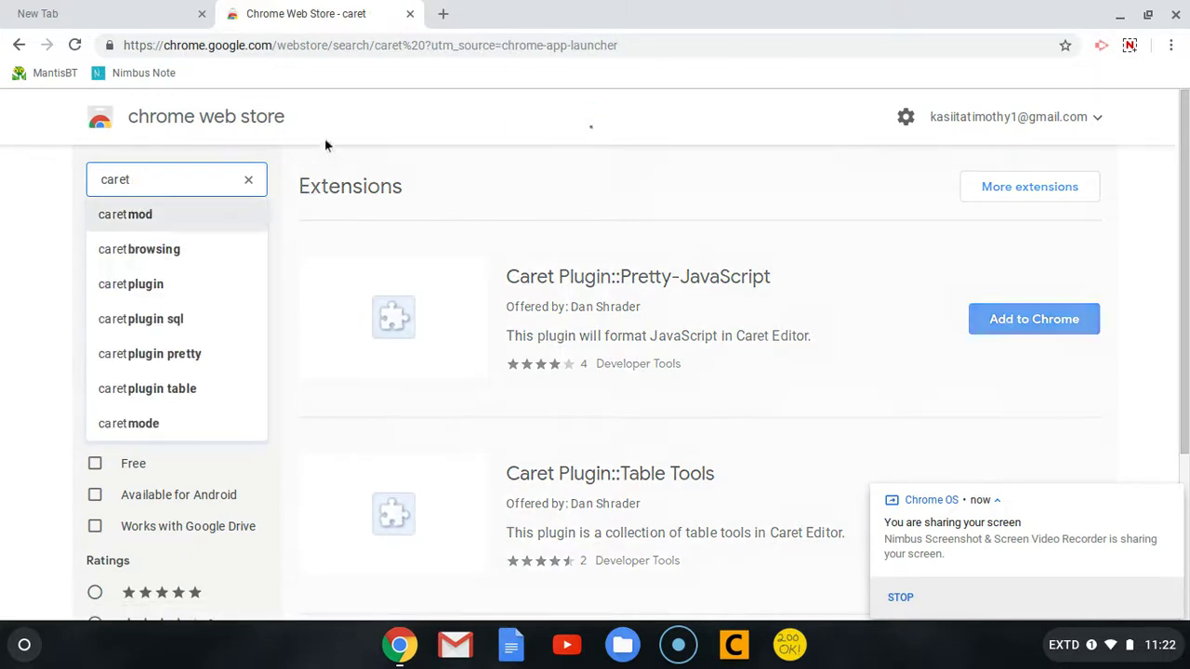
left_click(280, 168)
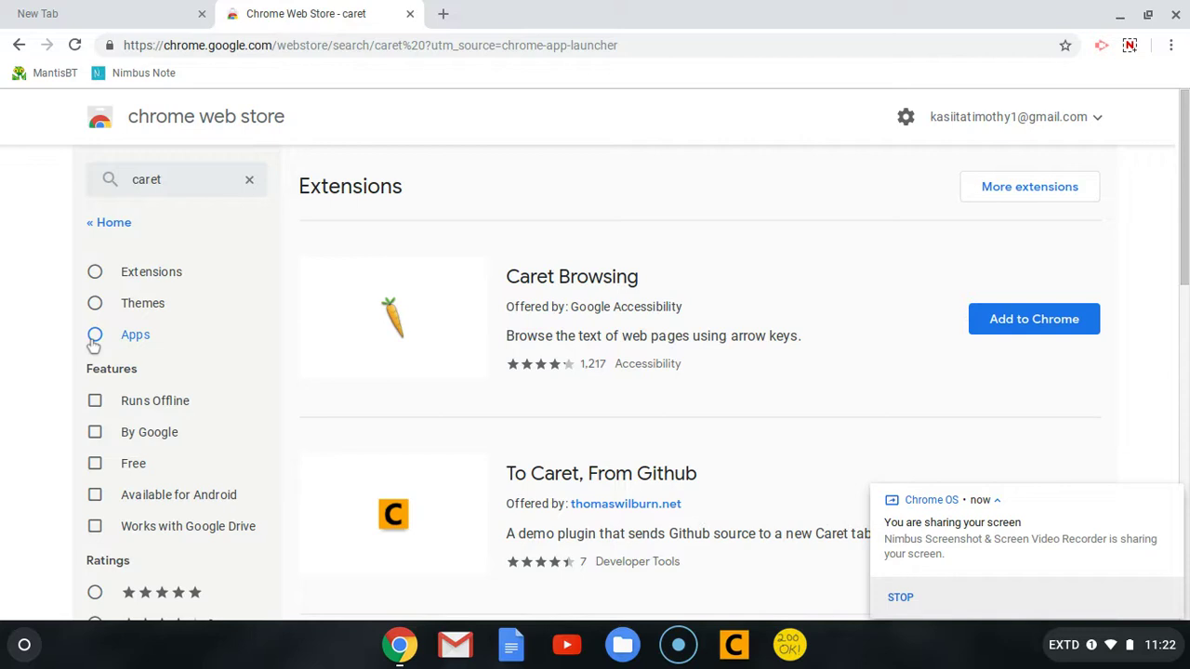
left_click(95, 337)
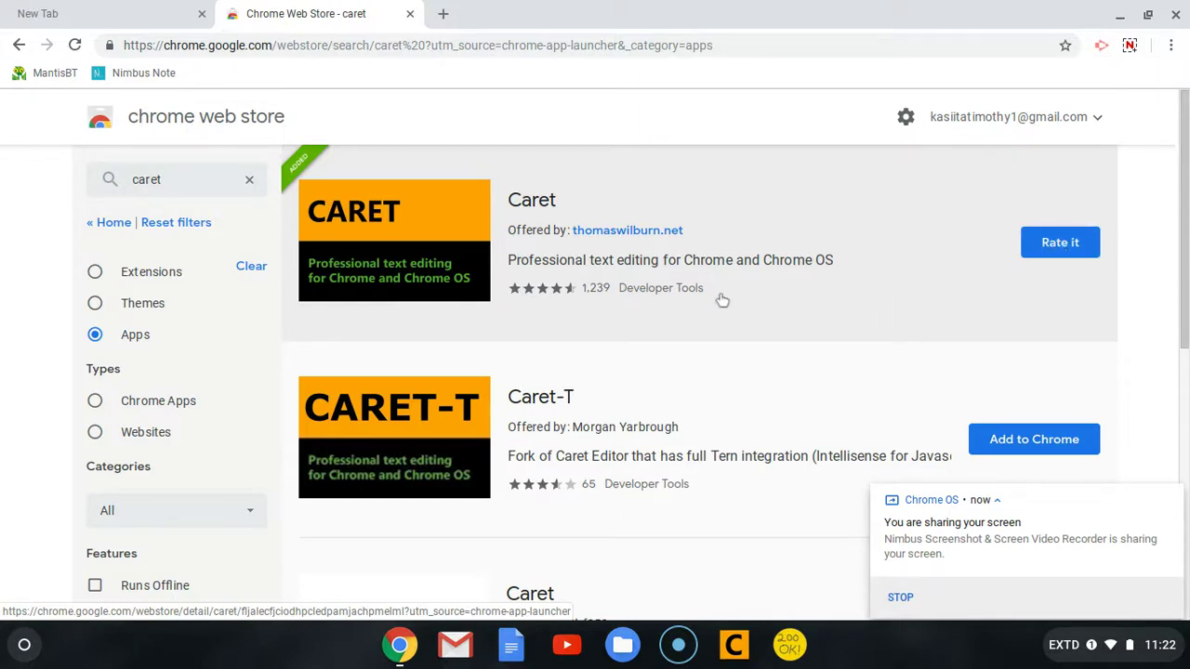
- Open the Caret editor and scroll through file_upload.php
left_click(734, 654)
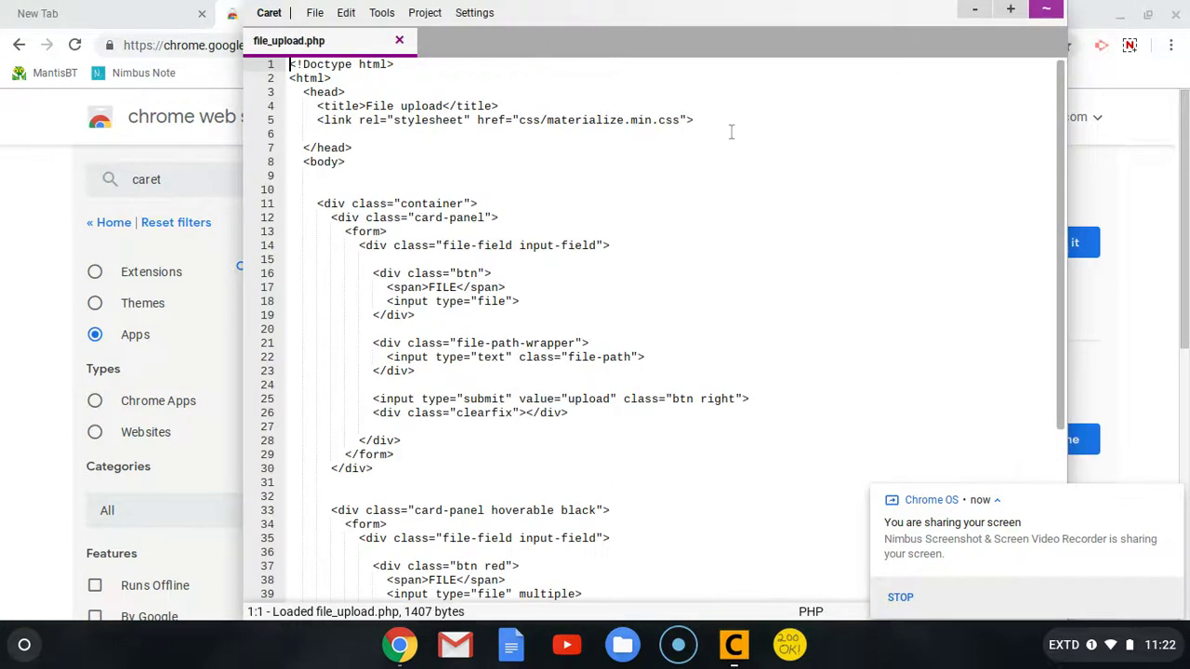
scroll(660, 165, "down", 7)
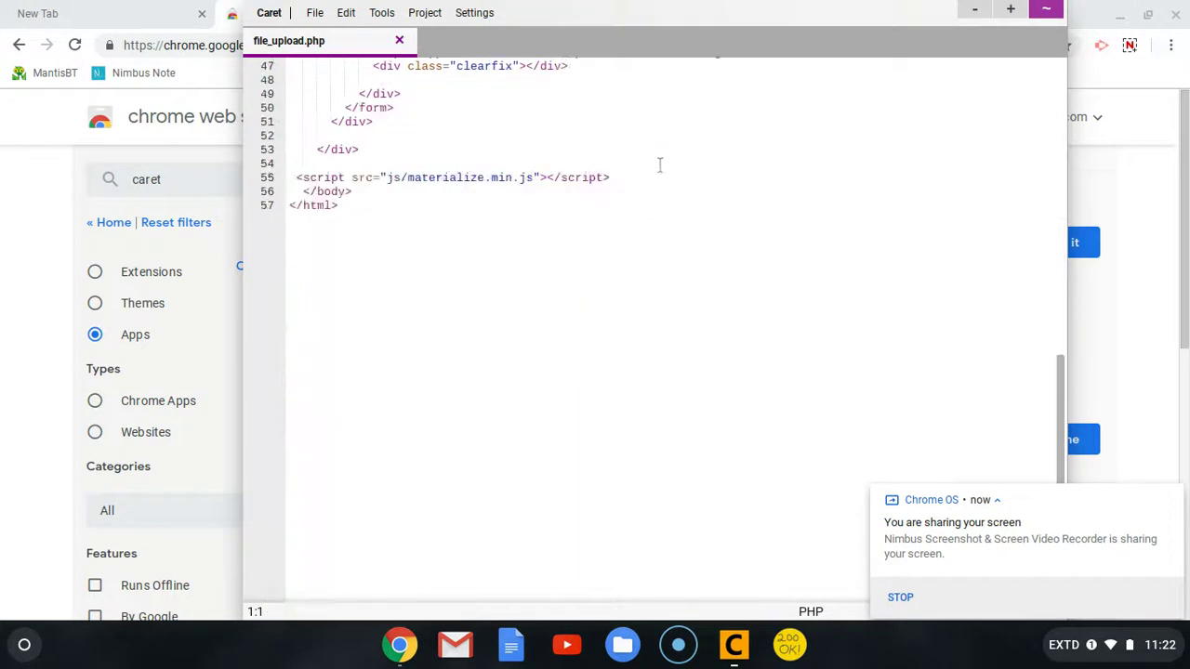
scroll(659, 164, "down", 3)
scroll(659, 165, "up", 6)
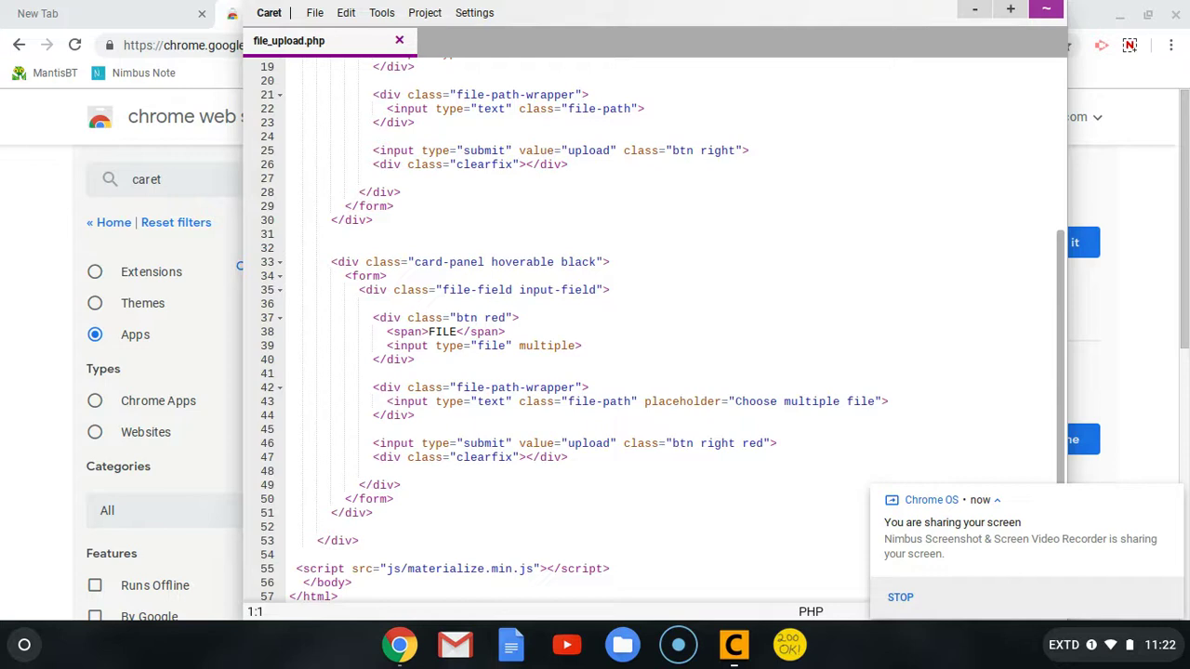
scroll(660, 164, "up", 6)
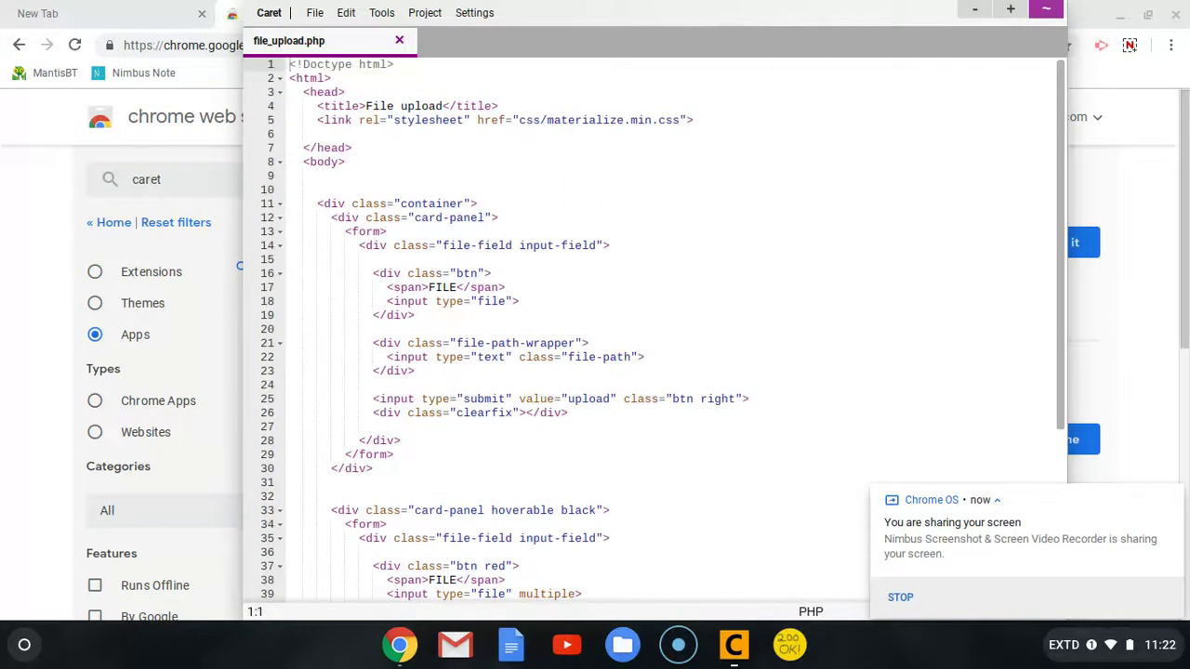
scroll(660, 164, "down", 10)
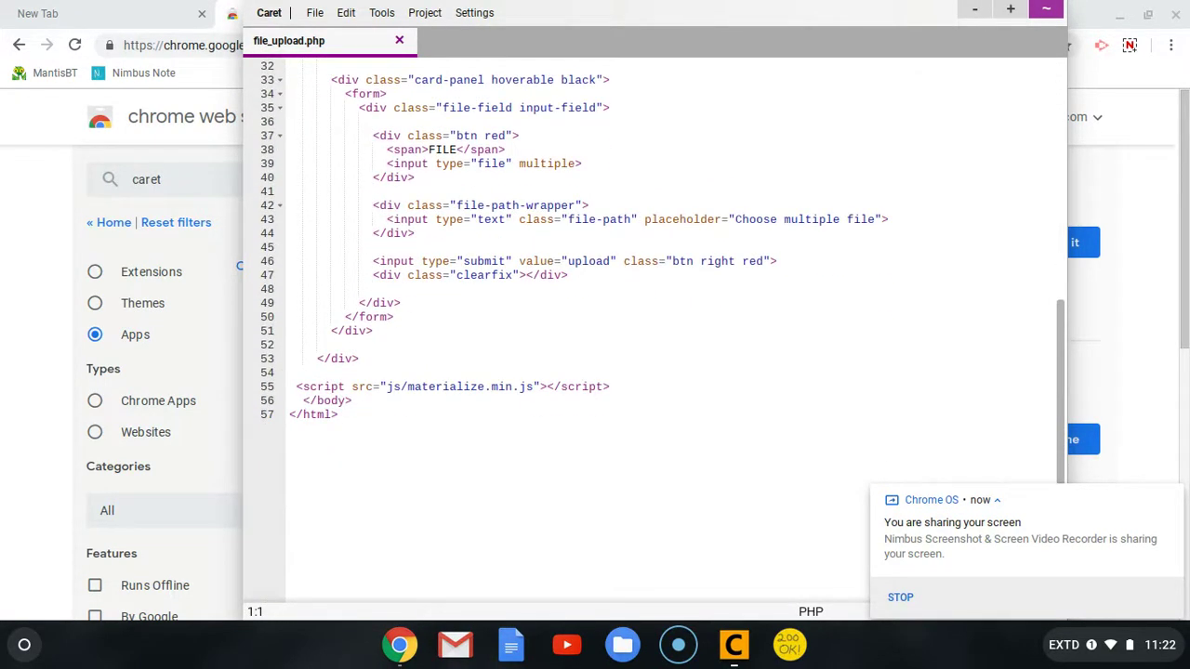
scroll(659, 165, "down", 8)
scroll(660, 164, "up", 18)
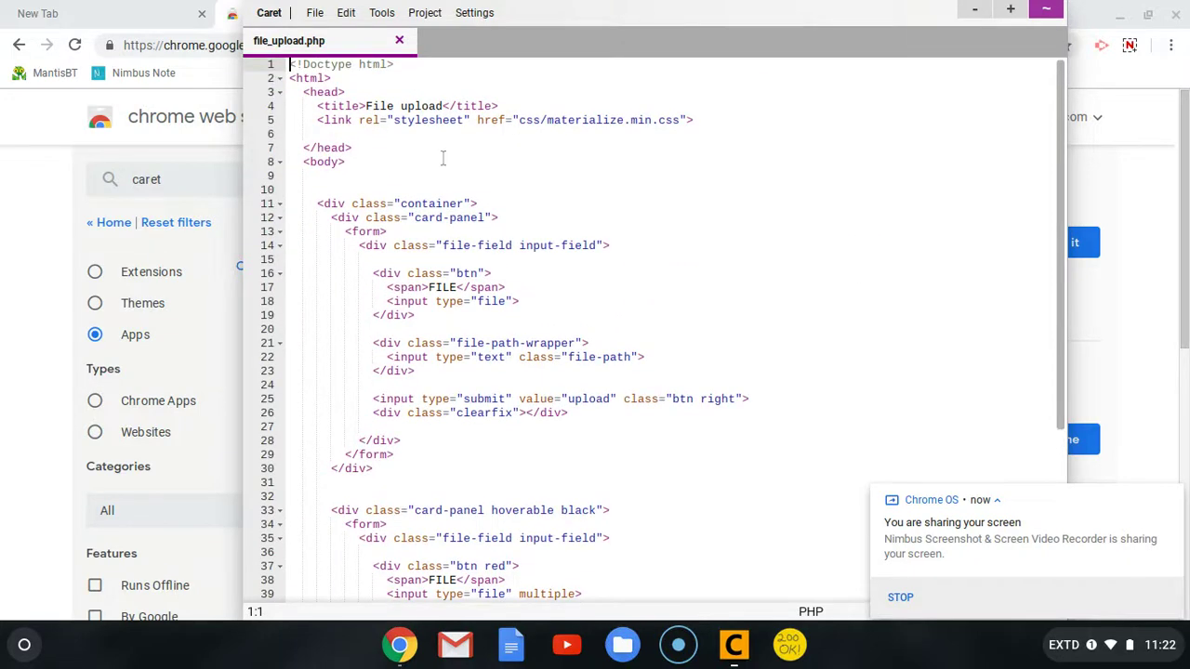
- Delete empty line 6, then close file_upload.php and discard the unsaved changes
left_click(364, 137)
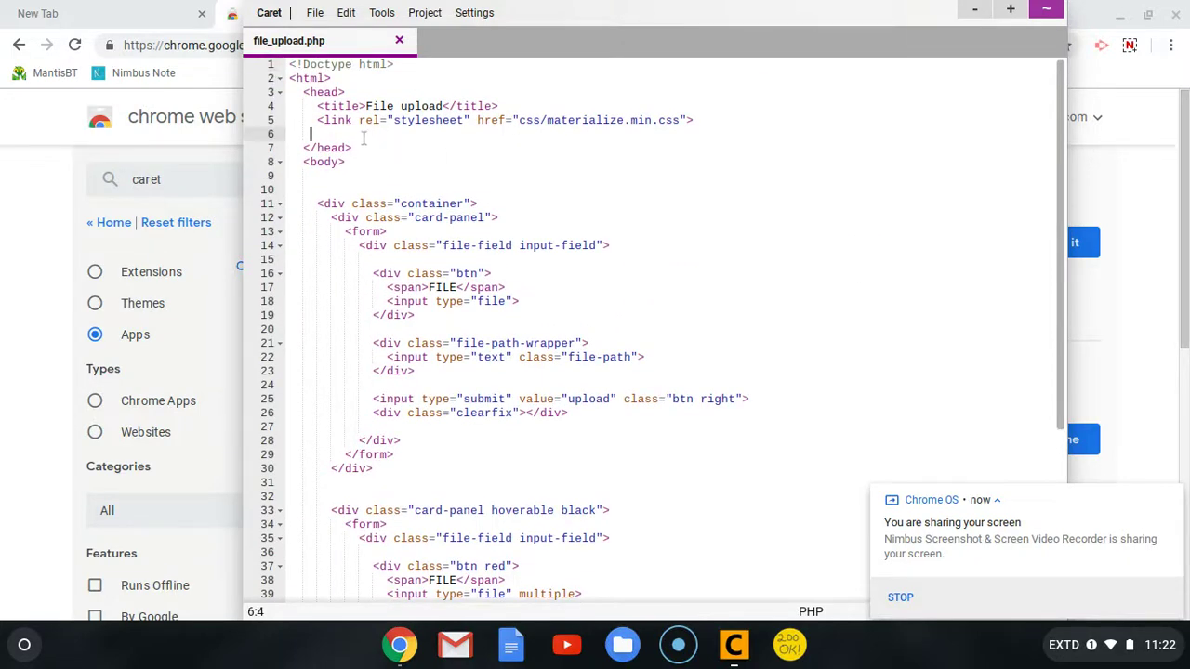
key("BackSpace")
key("BackSpace")
key("BackSpace")
key("BackSpace")
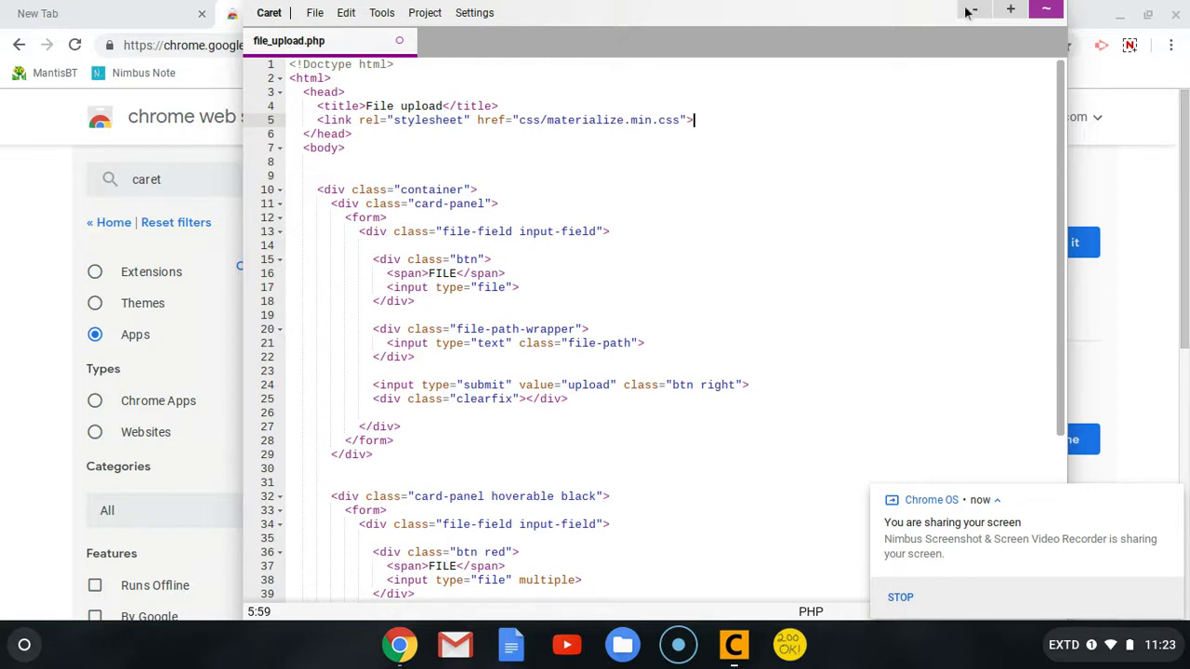
left_click(1046, 14)
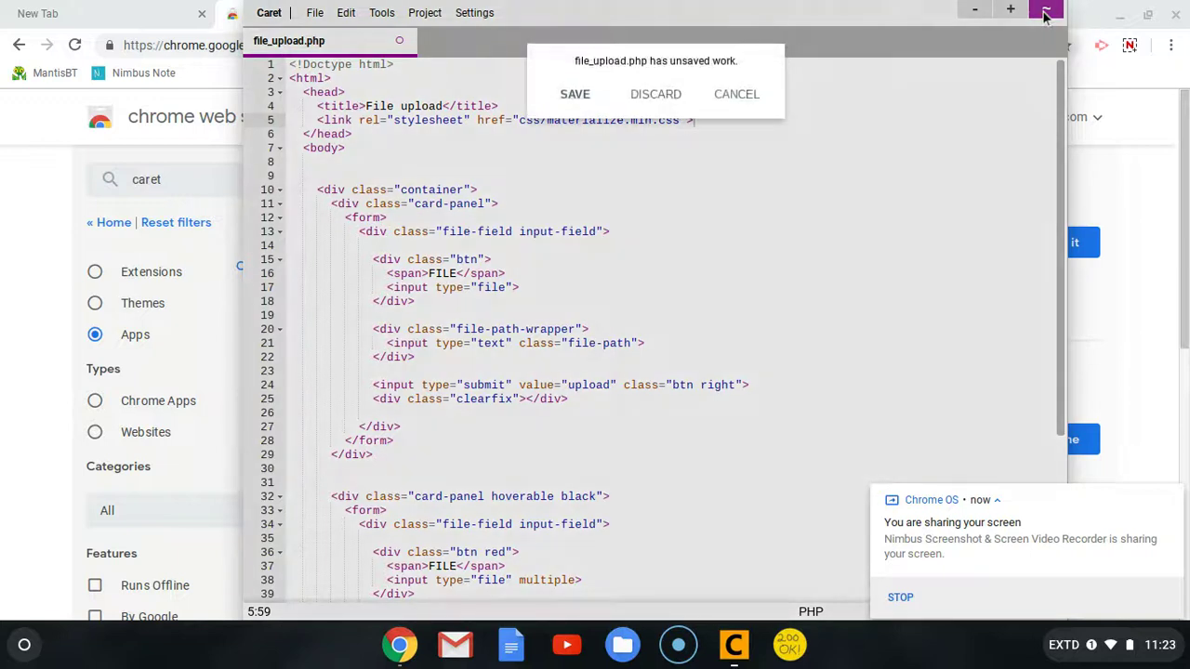
left_click(658, 97)
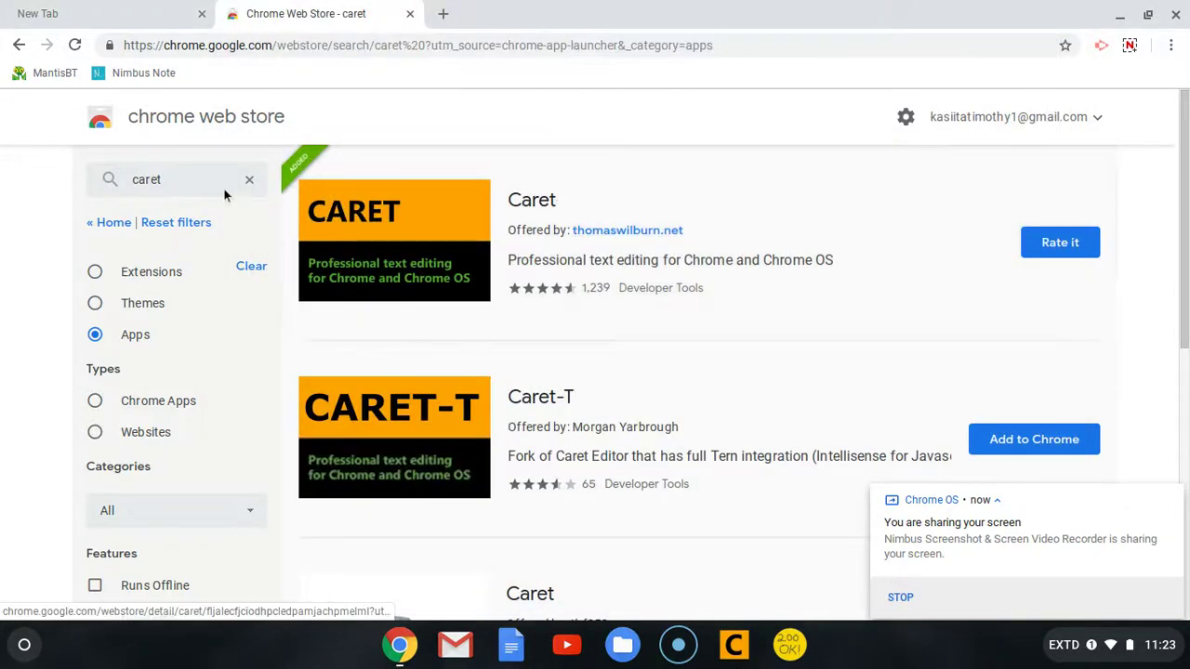
- Clear the caret search and search the store's apps for 'web server'
left_click(249, 182)
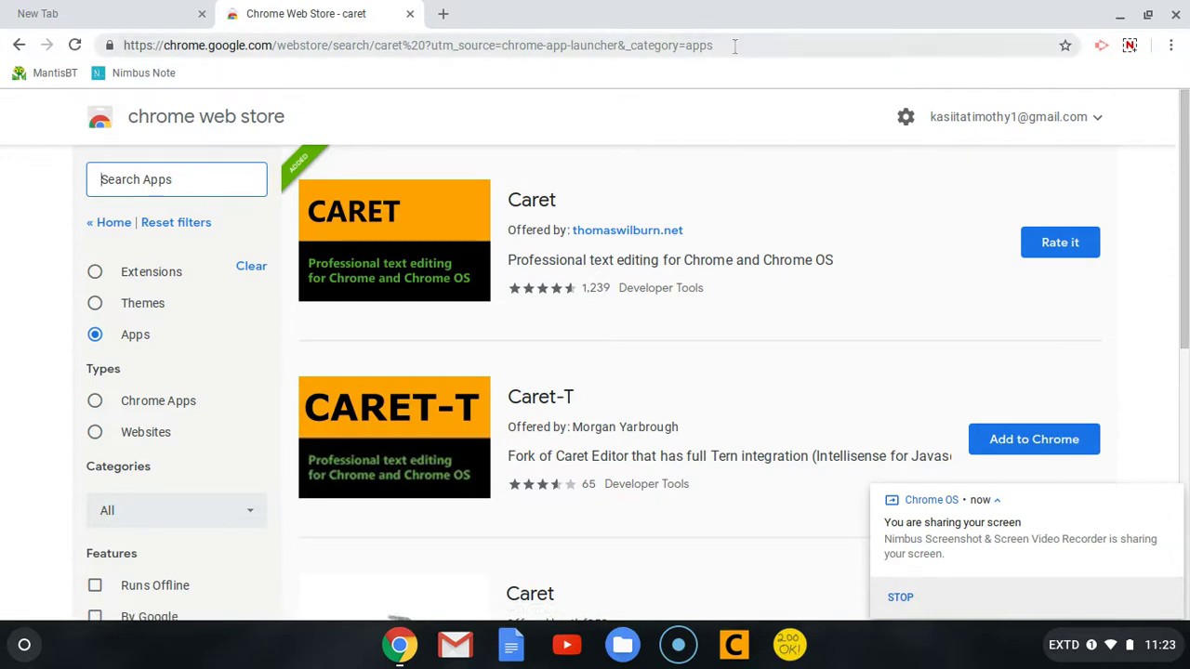
left_click_drag(733, 45, 325, 42)
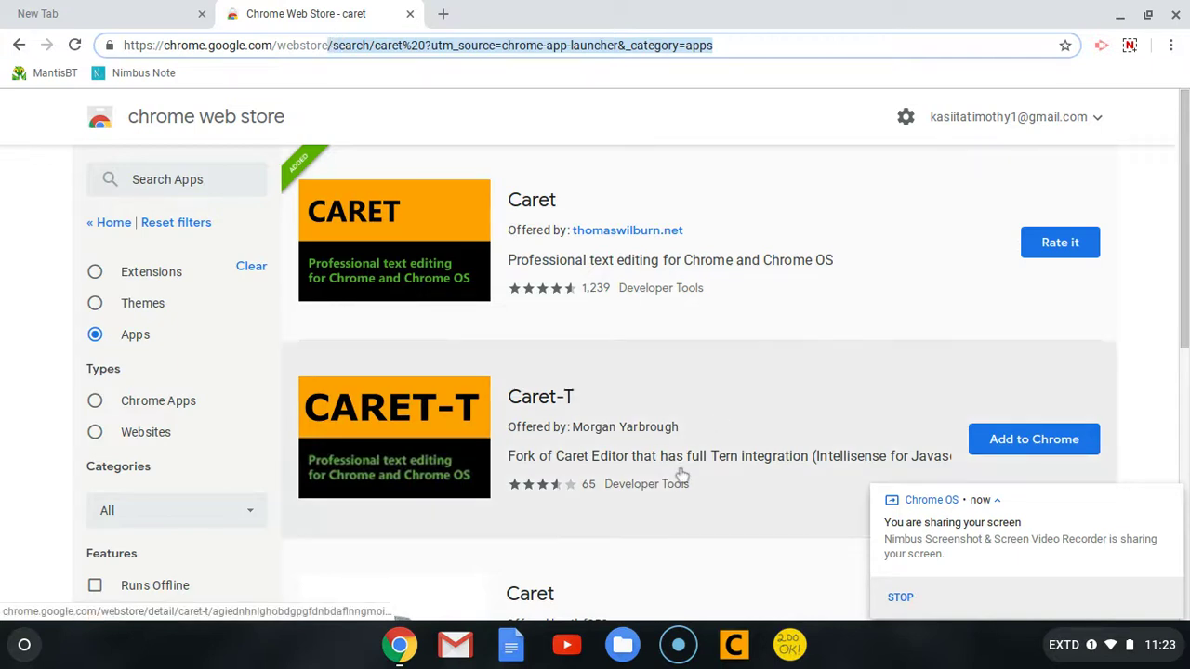
left_click(169, 181)
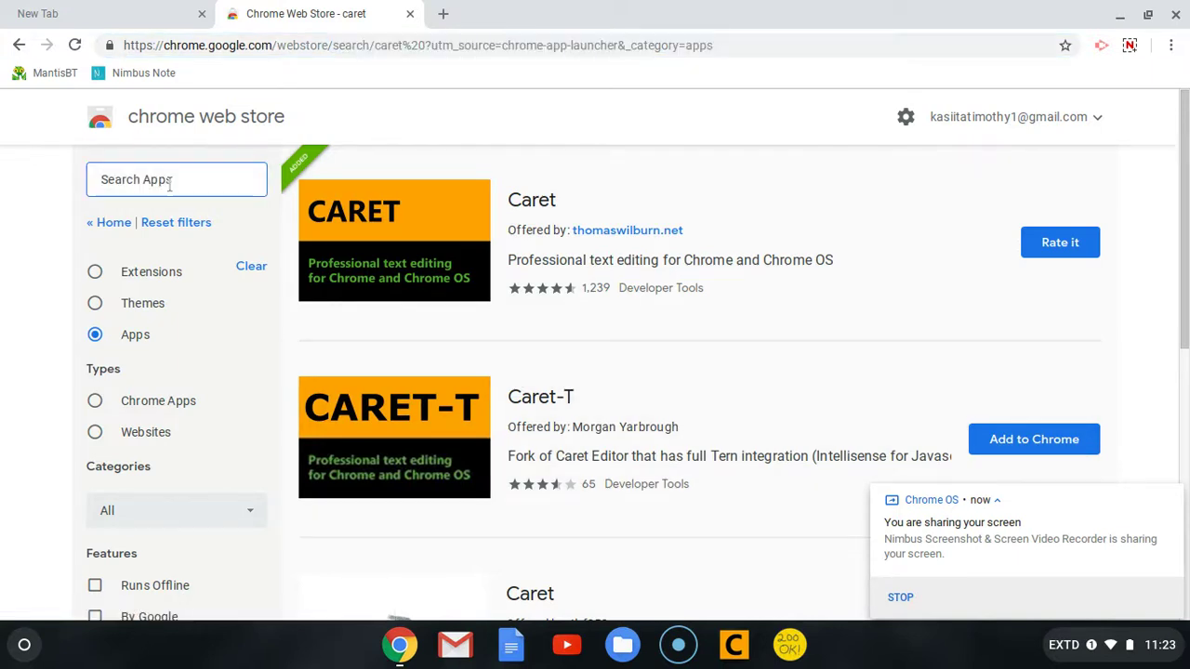
type("web s")
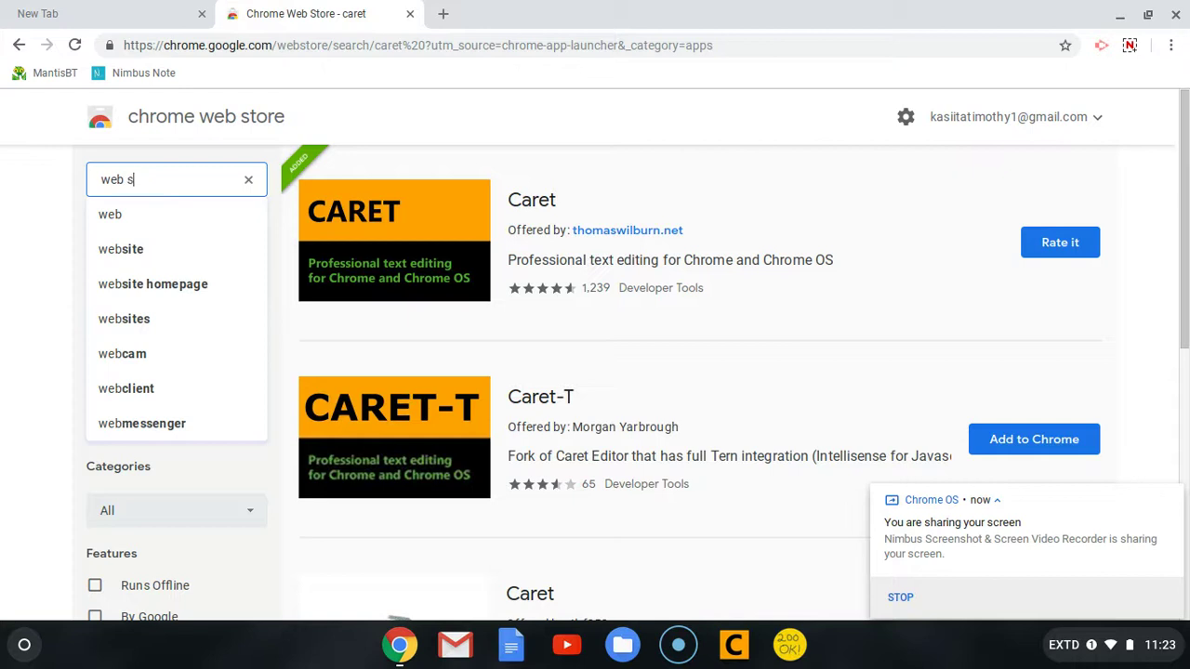
type("erver")
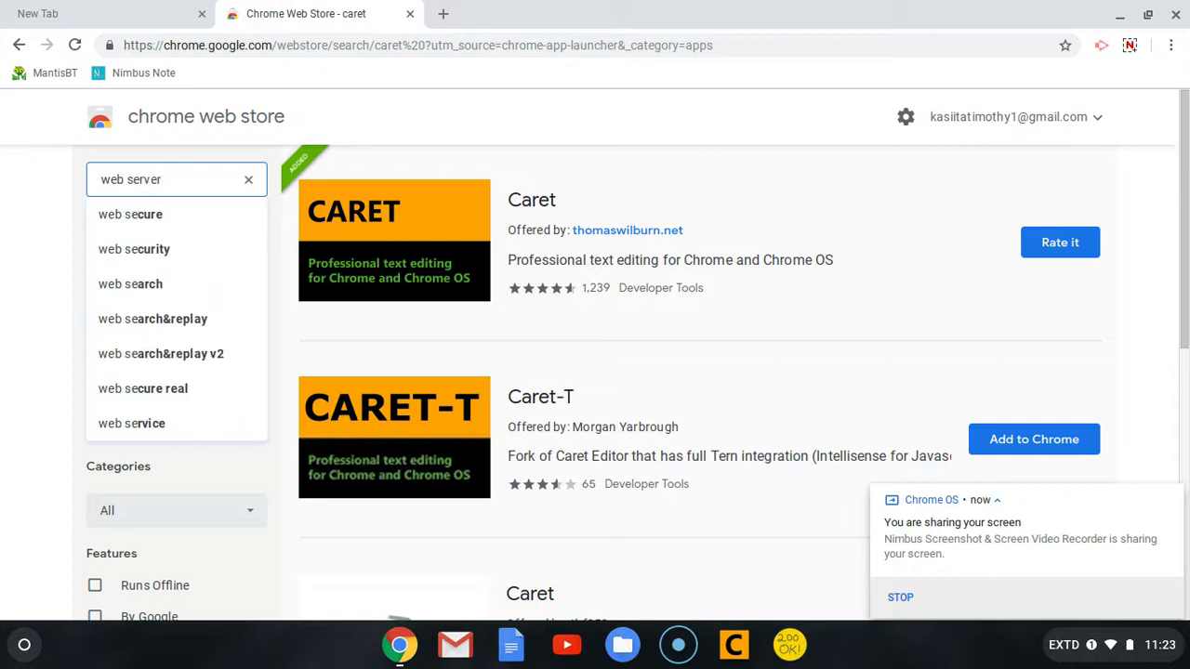
key("Return")
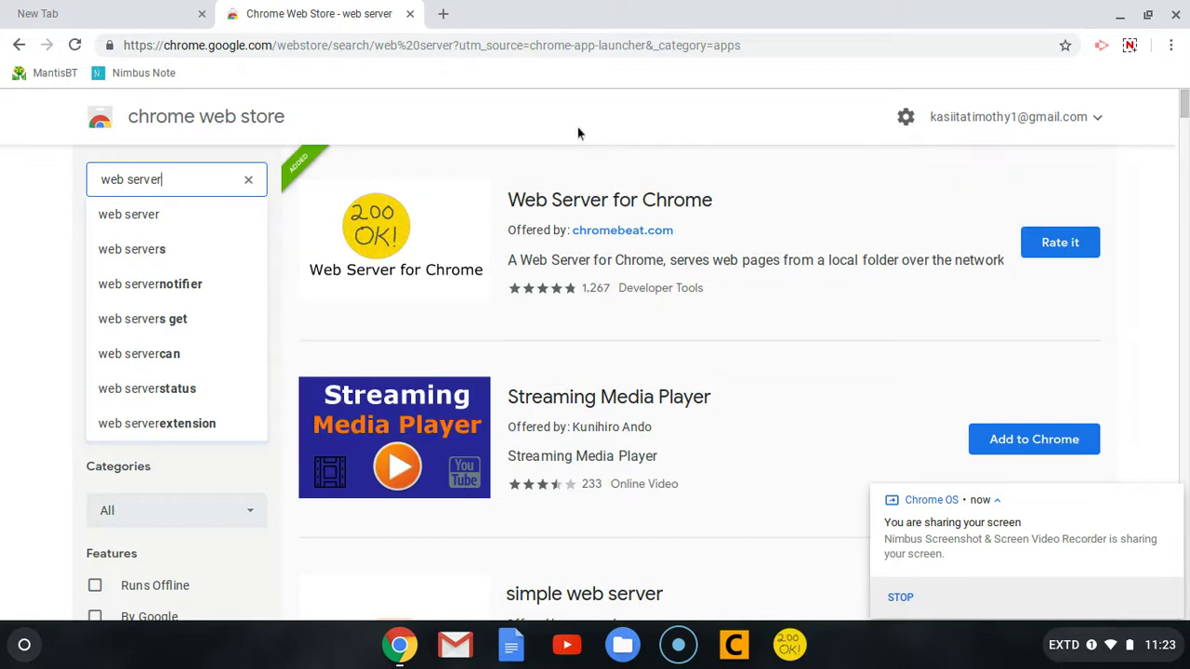
left_click(580, 132)
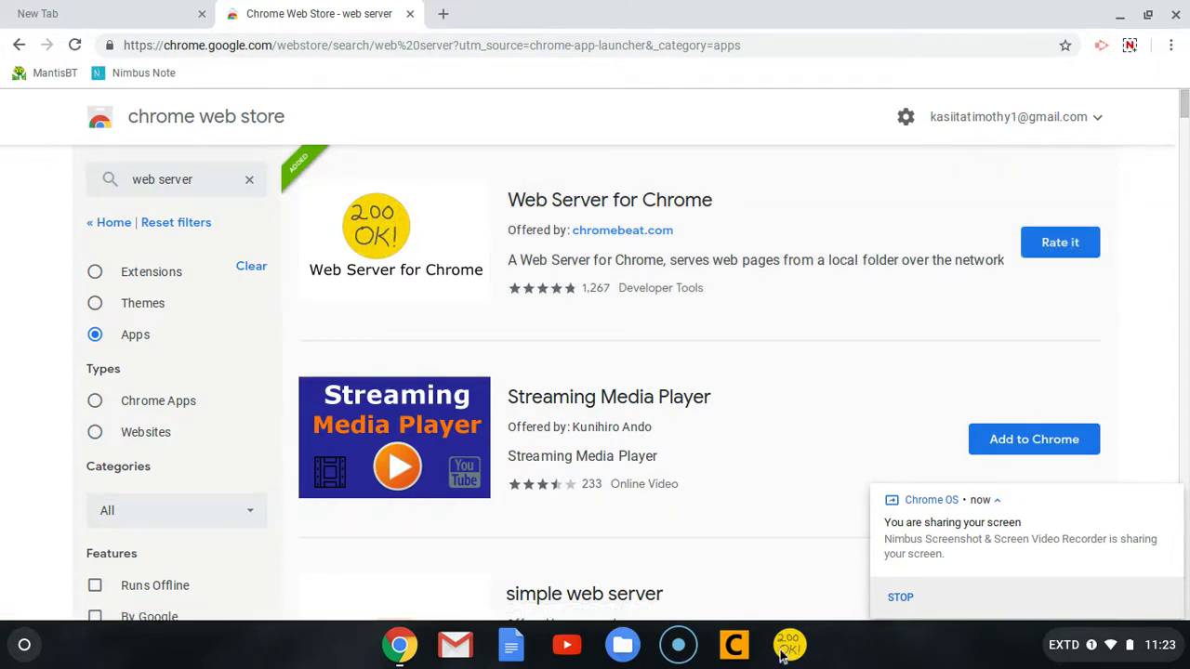
- Launch Web Server for Chrome and keep /json as the served folder
left_click(789, 648)
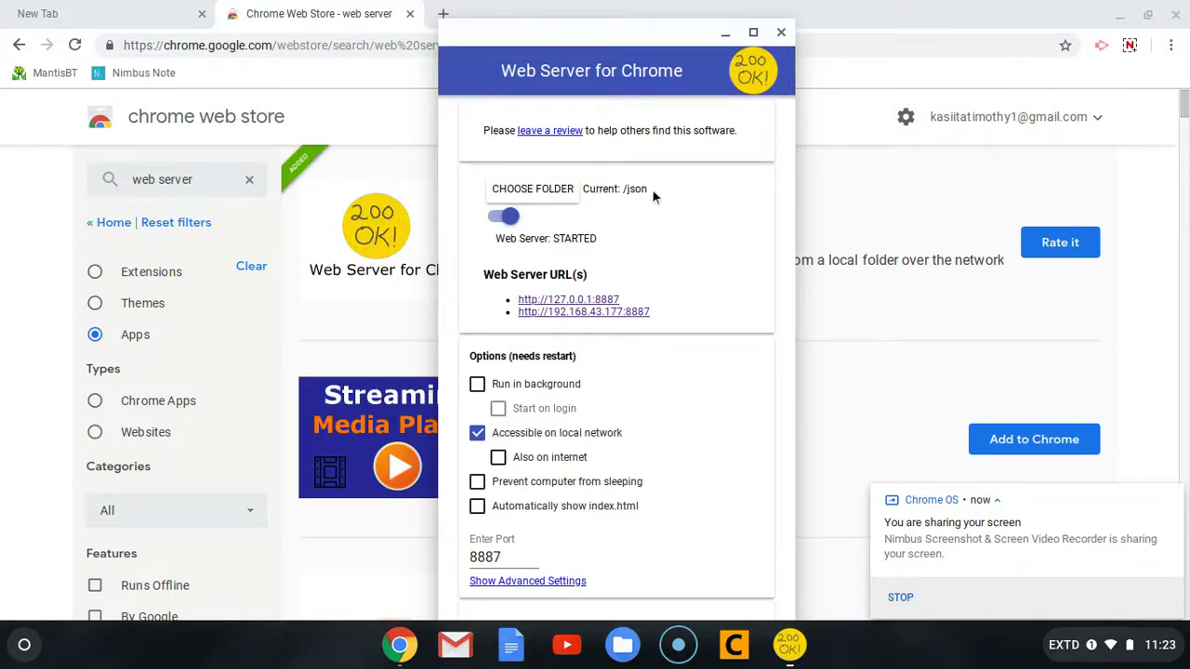
left_click(543, 195)
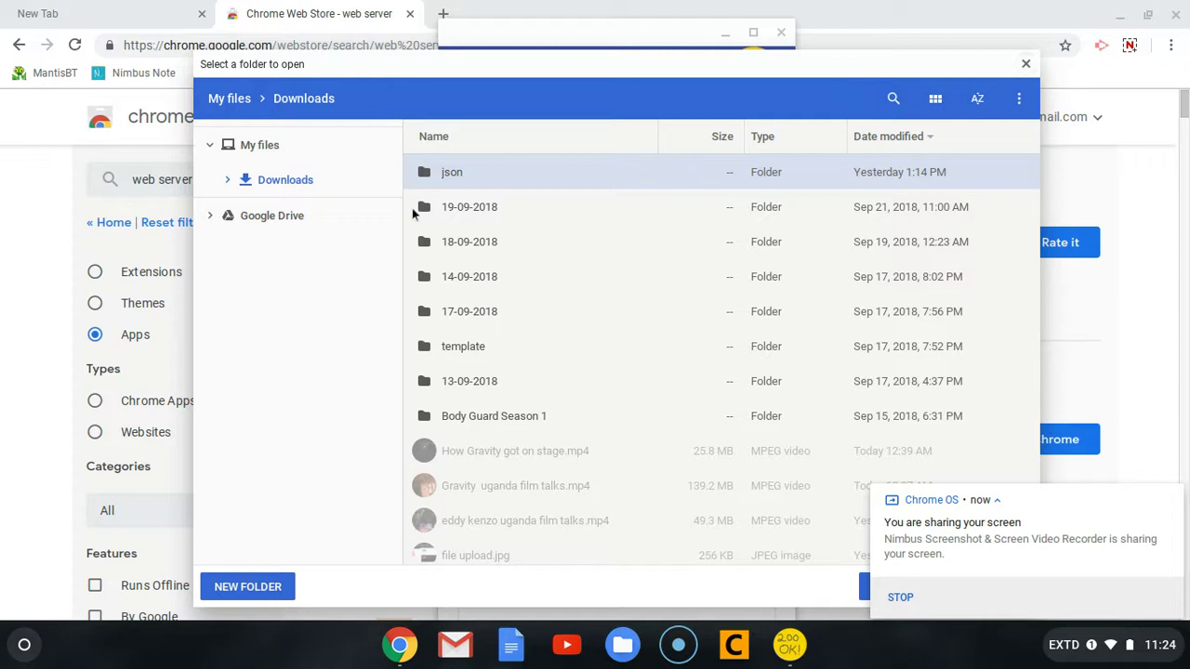
left_click(1026, 65)
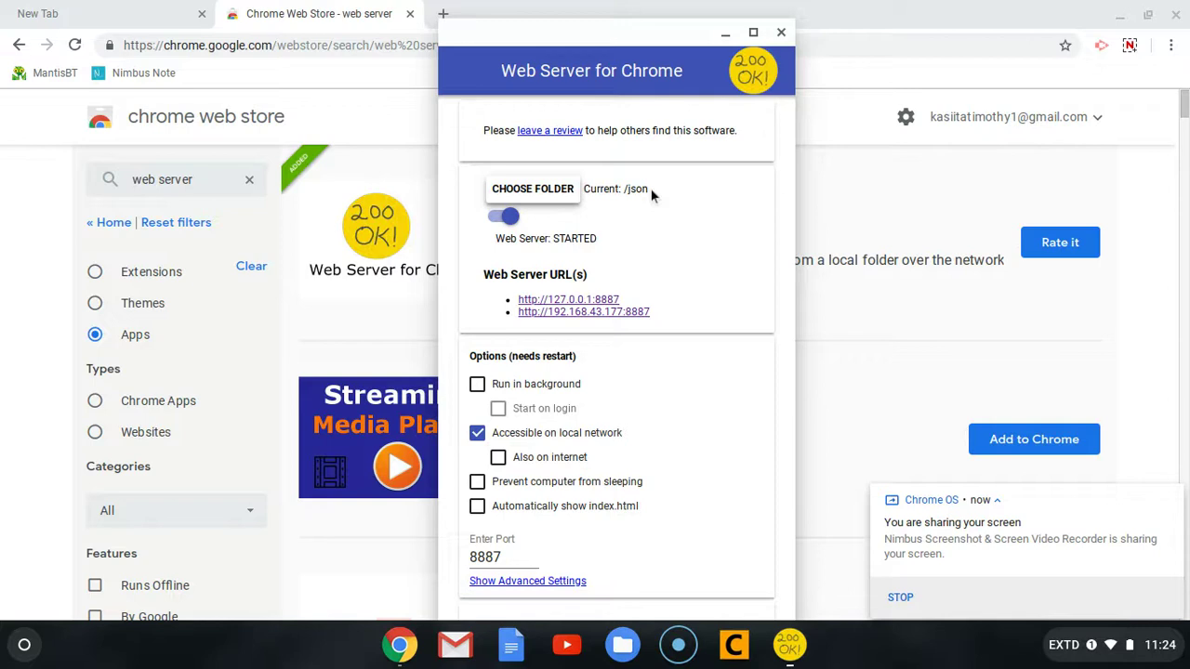
- Toggle the web server off and on twice so it restarts on port 8887
left_click(501, 219)
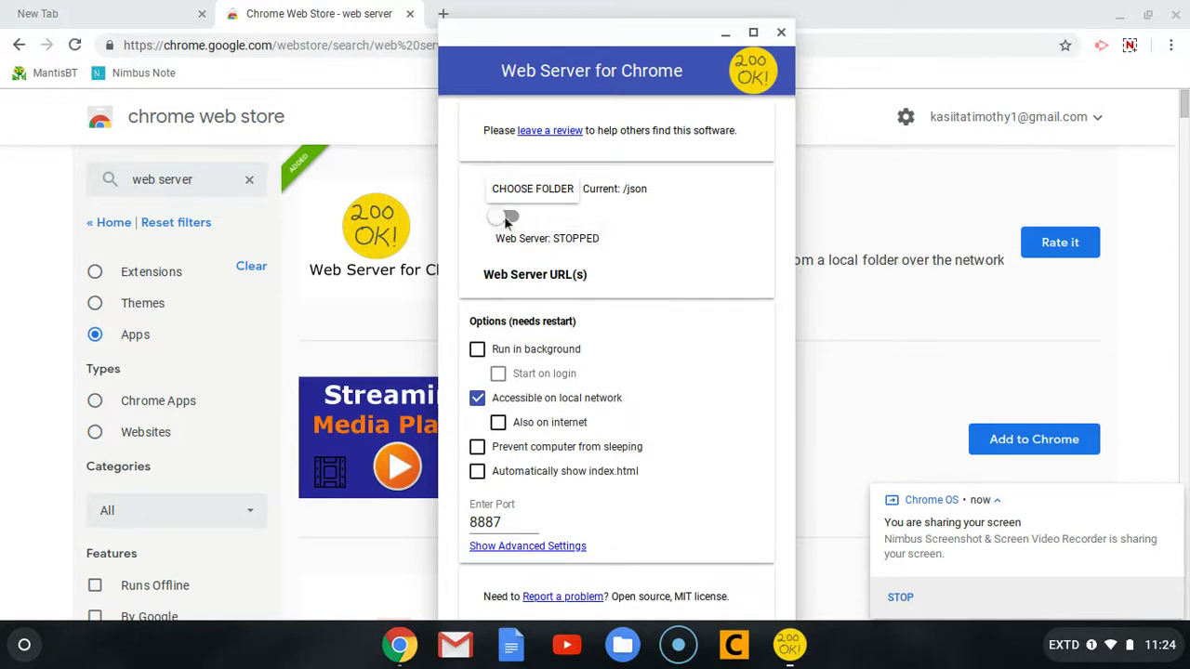
left_click(504, 215)
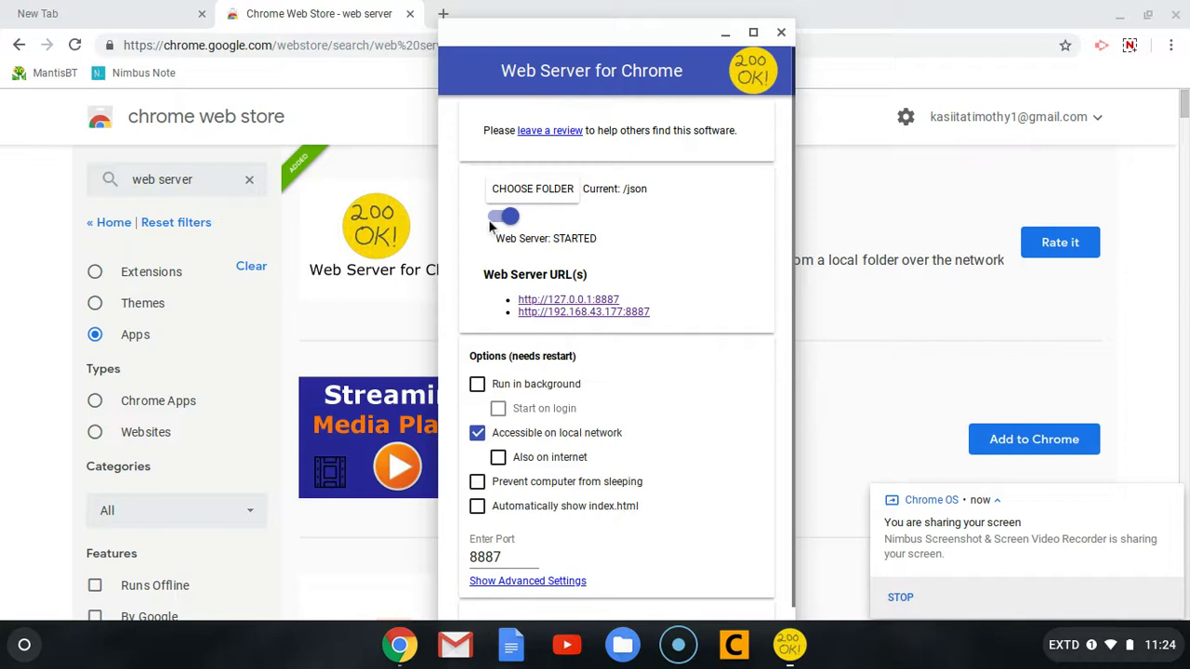
left_click(504, 217)
left_click(508, 215)
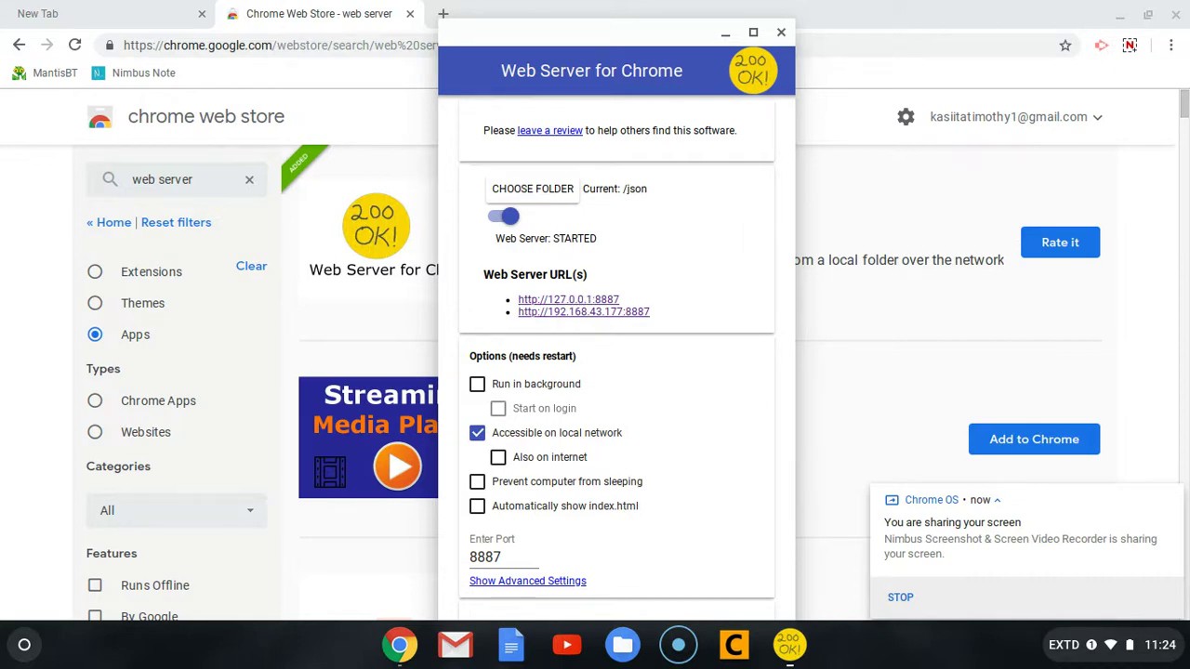
- Open user.html from the server index at 127.0.0.1:8887
left_click(591, 300)
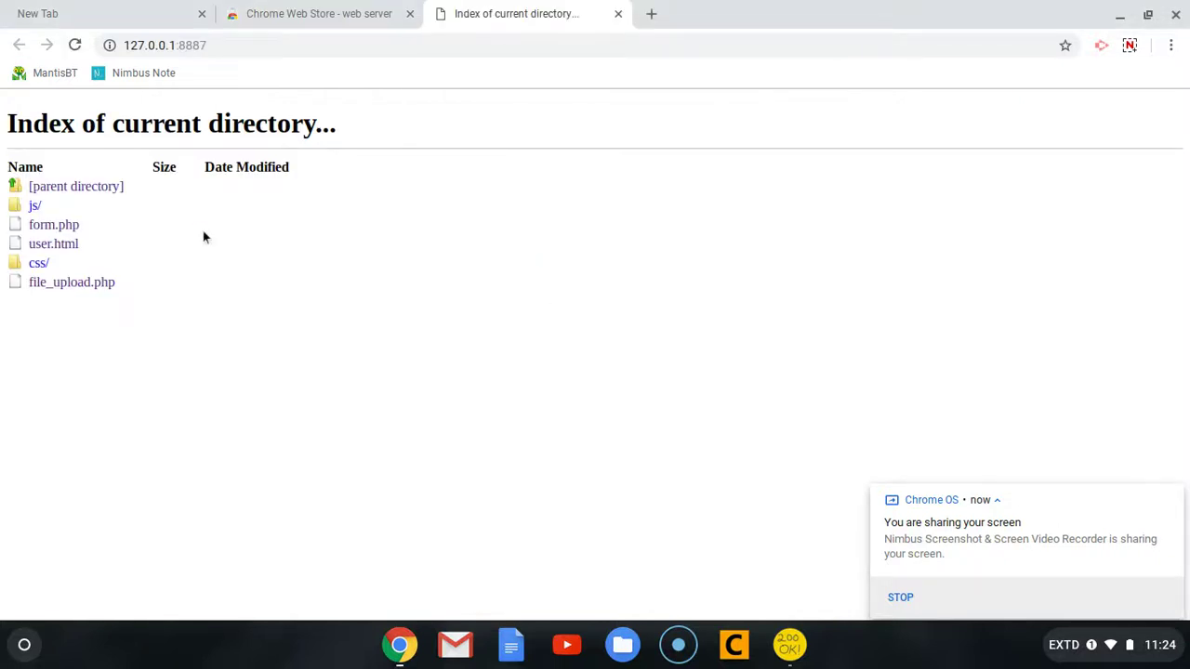
left_click(55, 245)
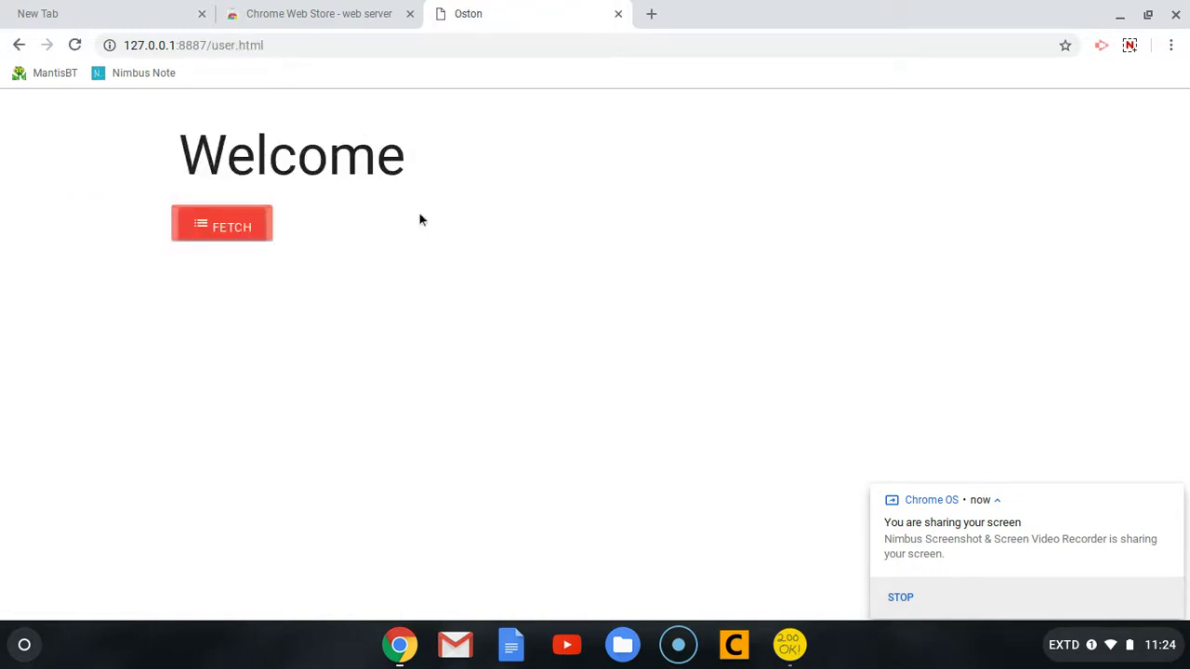
double_click(249, 45)
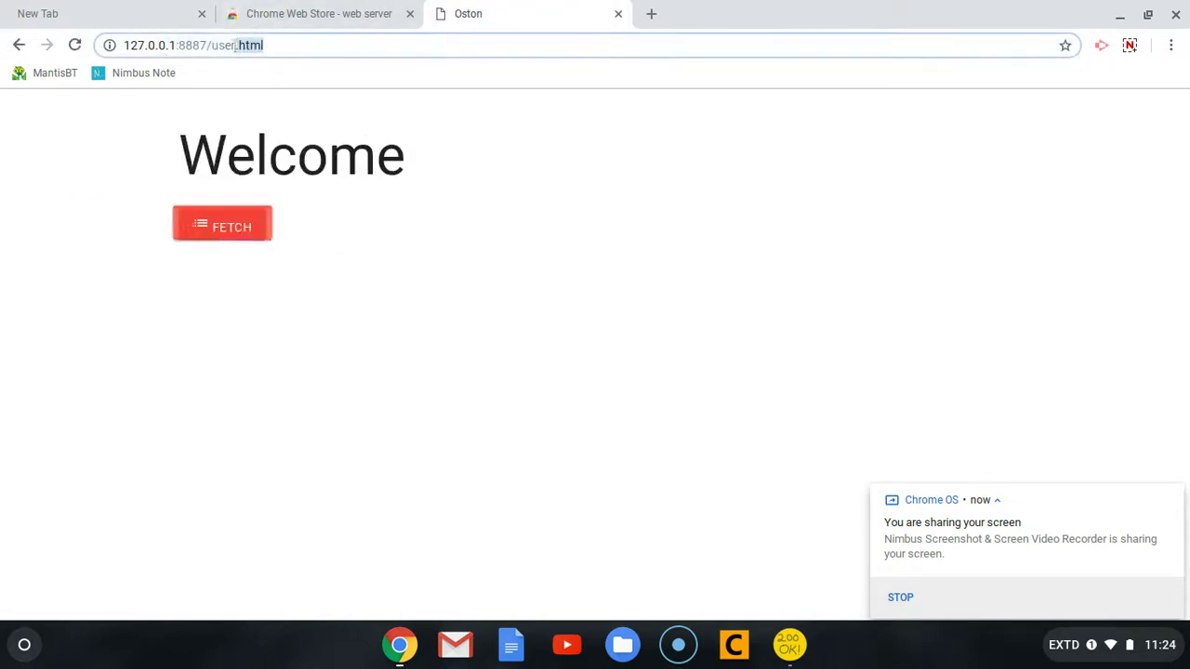
left_click_drag(235, 47, 124, 48)
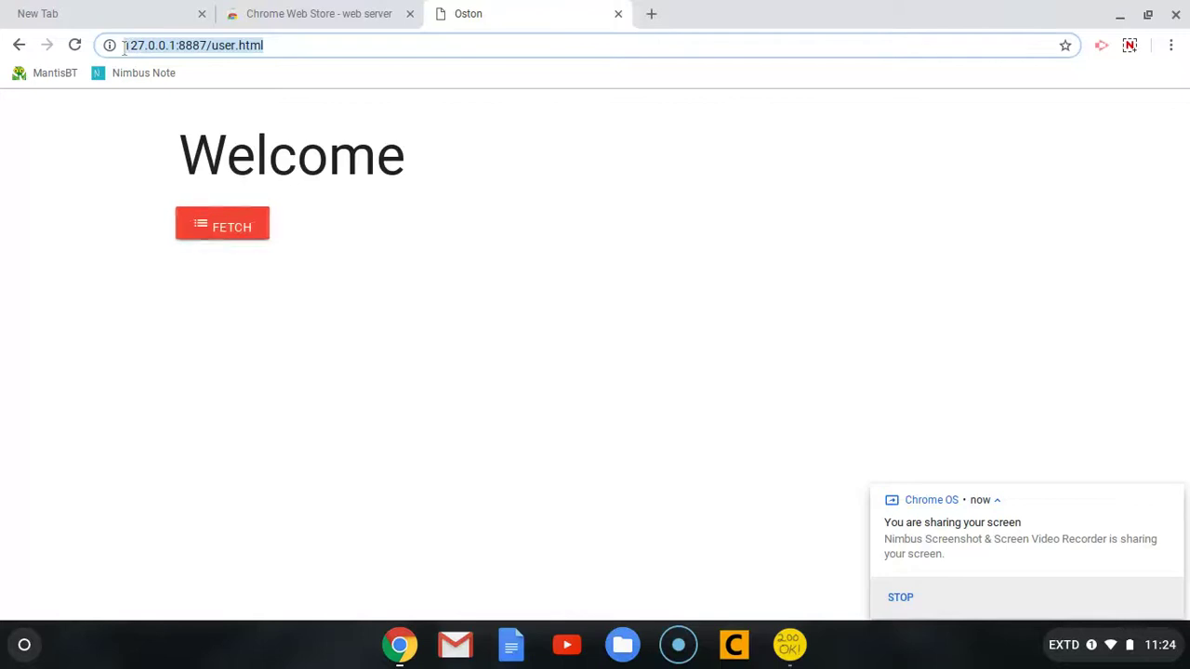
left_click(179, 43)
- Fetch the user profile onto the page, then reload to clear it
left_click(323, 198)
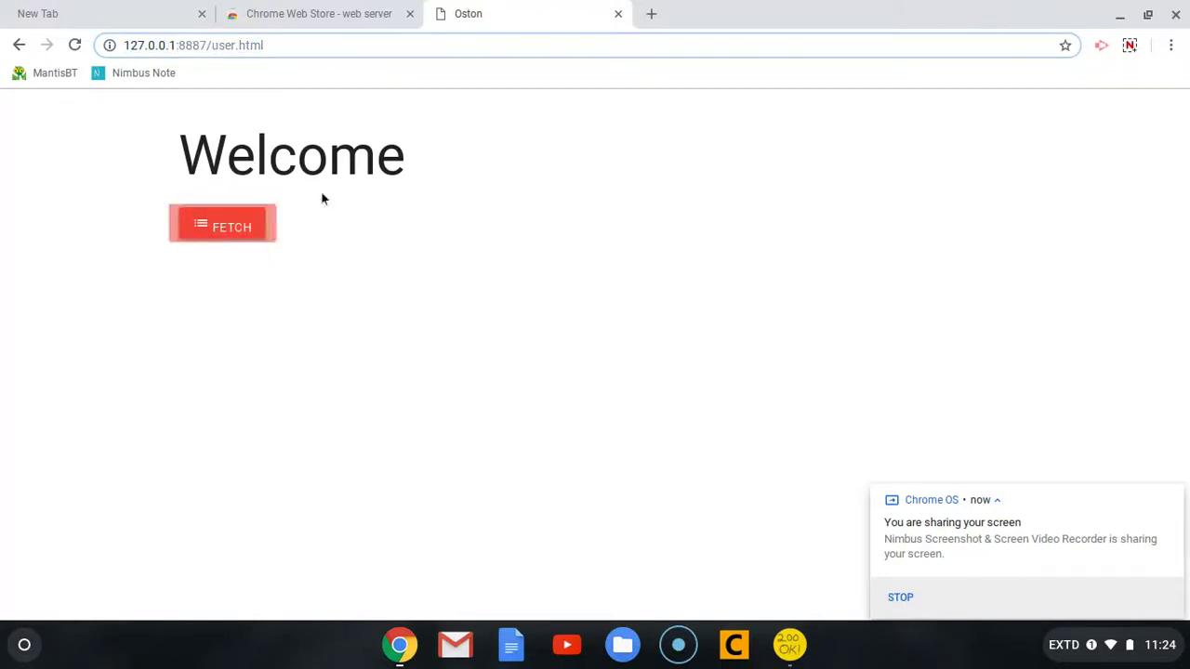
left_click(244, 229)
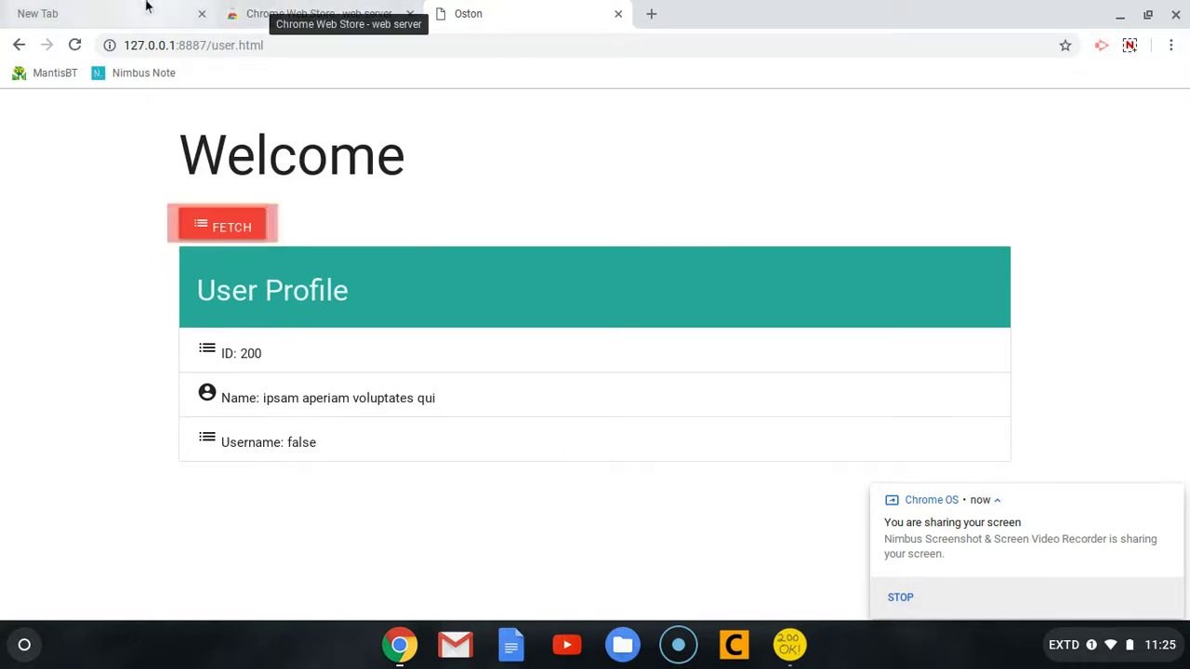
left_click(74, 45)
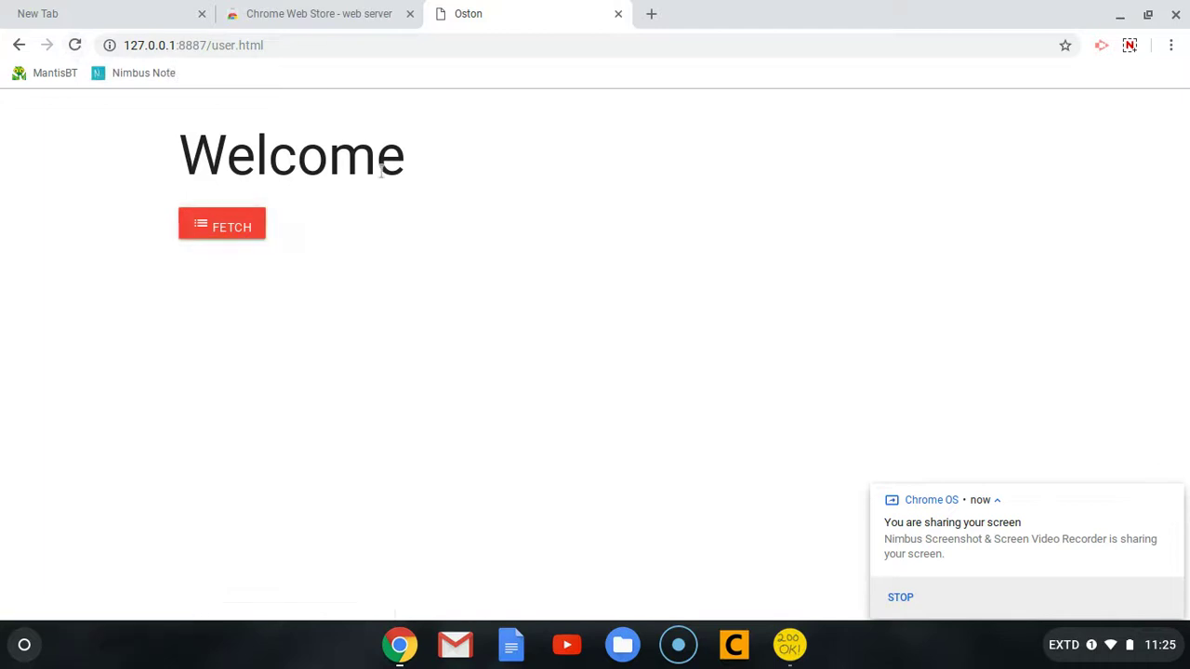